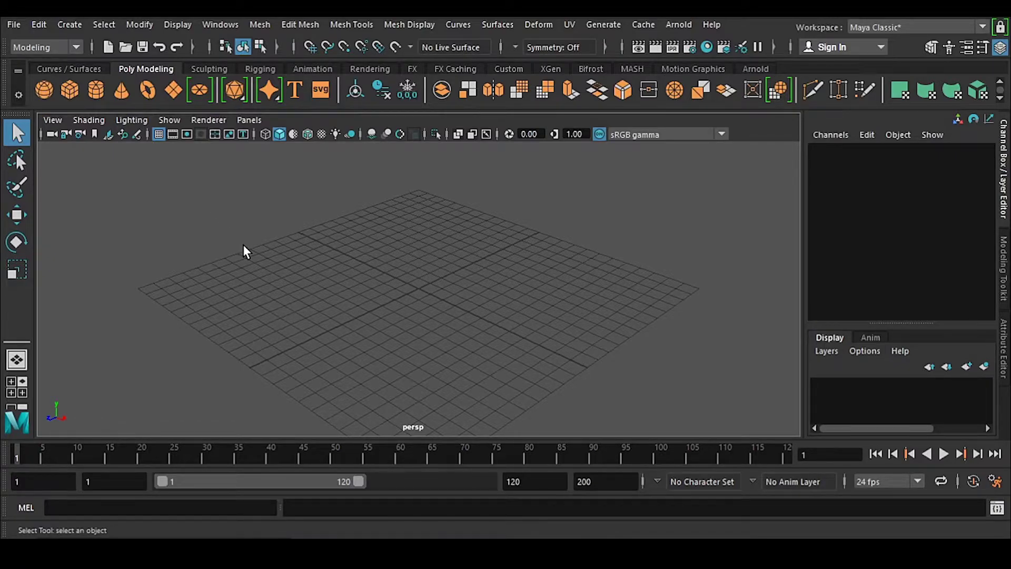
# Step: Switch the shelf from Poly Modeling to the Curves / Surfaces tab
pyautogui.click(96, 69)
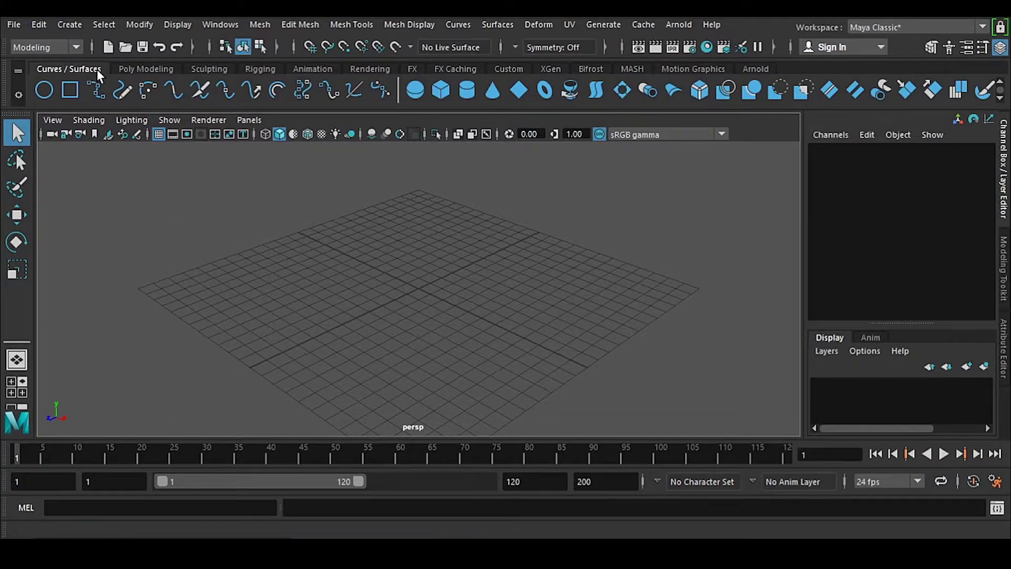
# Step: Activate the EP Curve Tool with settings reset to 3 Cubic degree and Uniform knot spacing
pyautogui.doubleClick(95, 90)
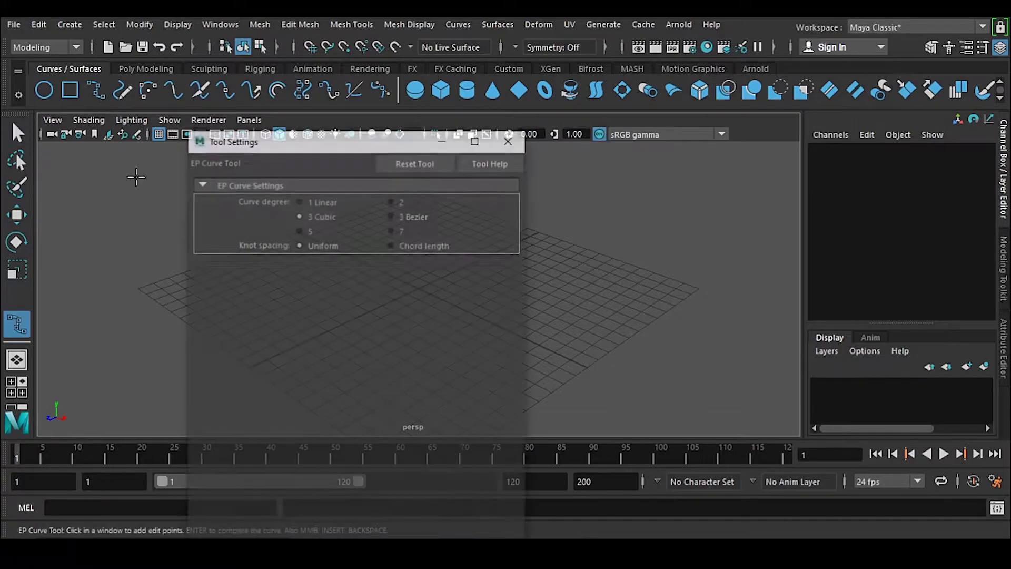
pyautogui.moveTo(396, 141); pyautogui.dragTo(452, 62)
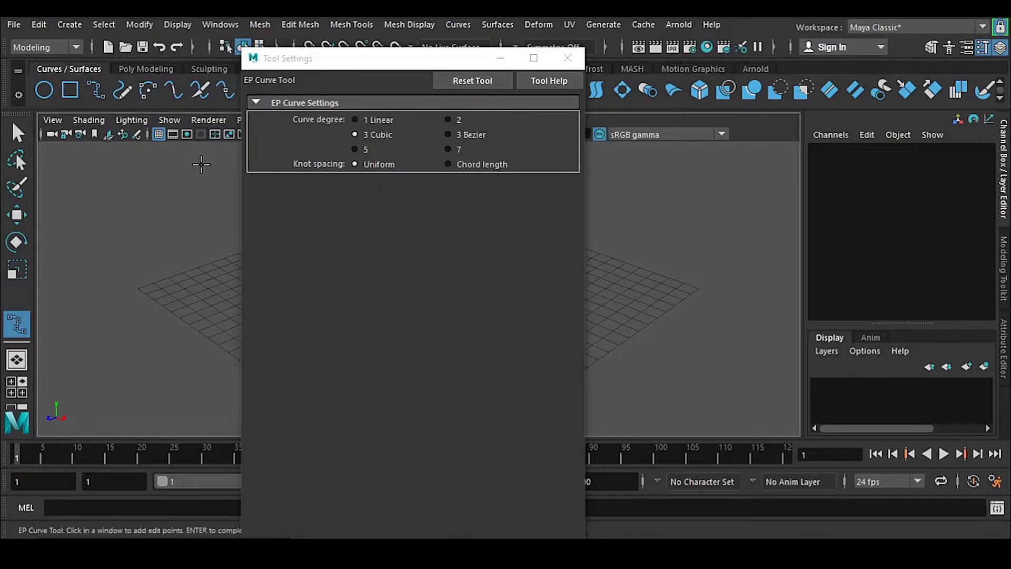
pyautogui.moveTo(323, 60); pyautogui.dragTo(325, 31)
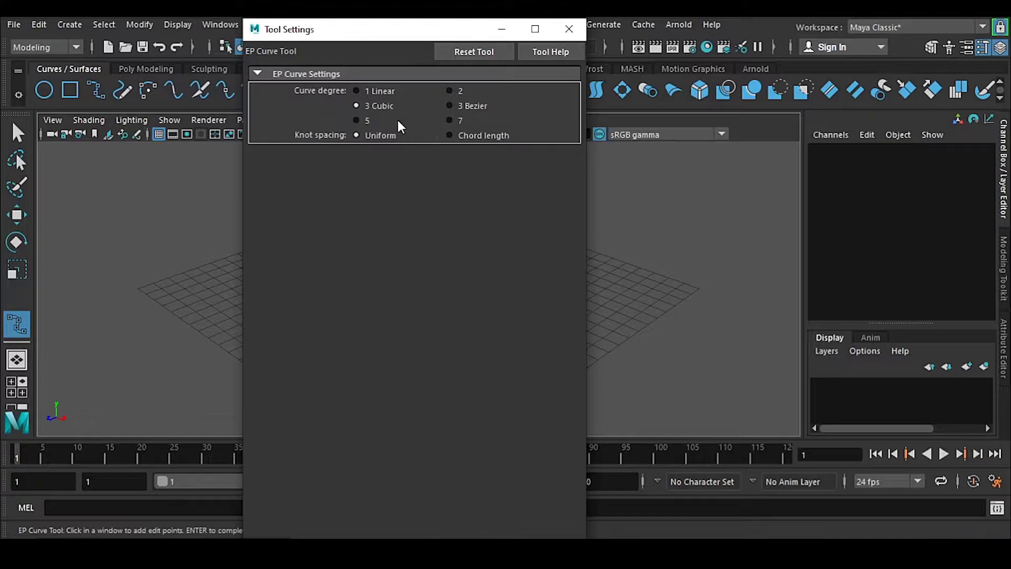
pyautogui.click(467, 104)
pyautogui.click(456, 138)
pyautogui.click(365, 120)
pyautogui.click(472, 107)
pyautogui.click(471, 51)
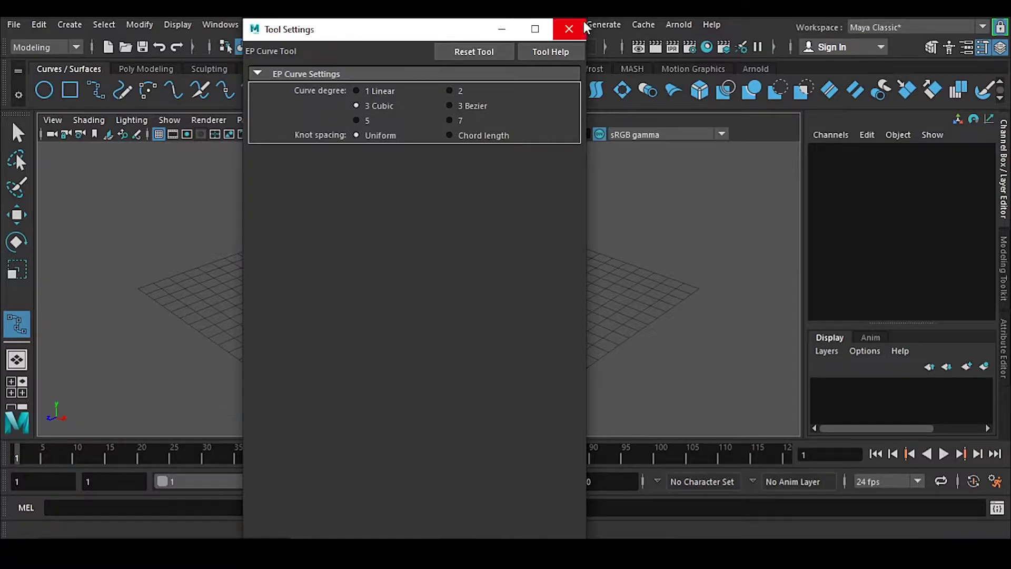
pyautogui.click(568, 29)
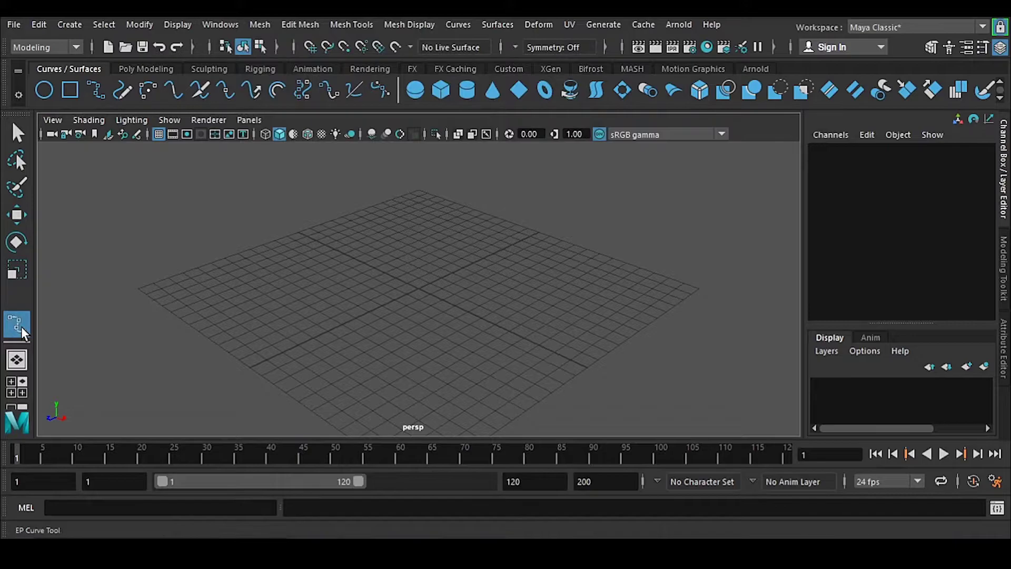
# Step: Start the EP Curve Tool and switch the viewport to a zoomed-out front view
pyautogui.click(93, 87)
pyautogui.press('space')
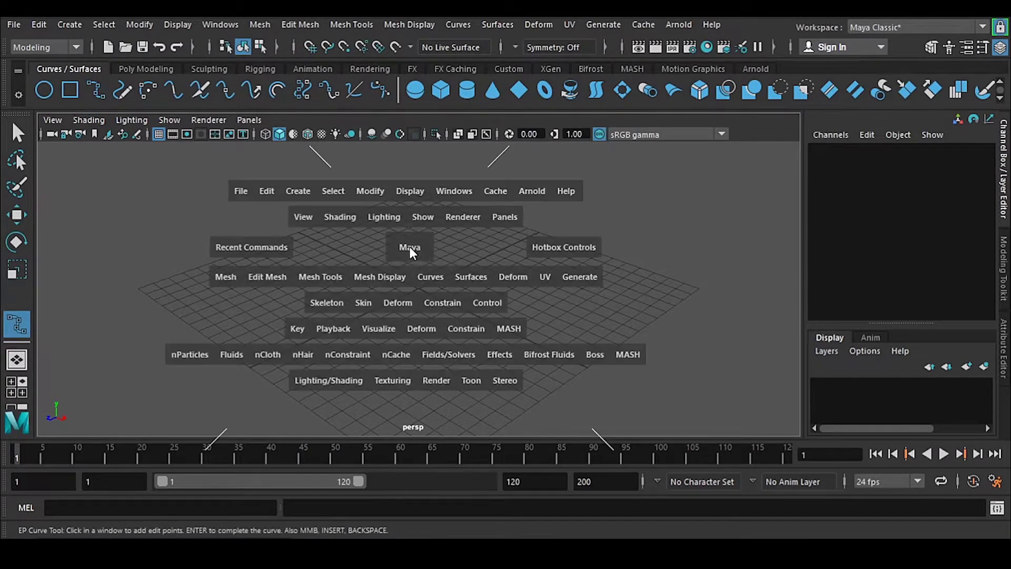
pyautogui.moveTo(408, 246); pyautogui.dragTo(408, 288)
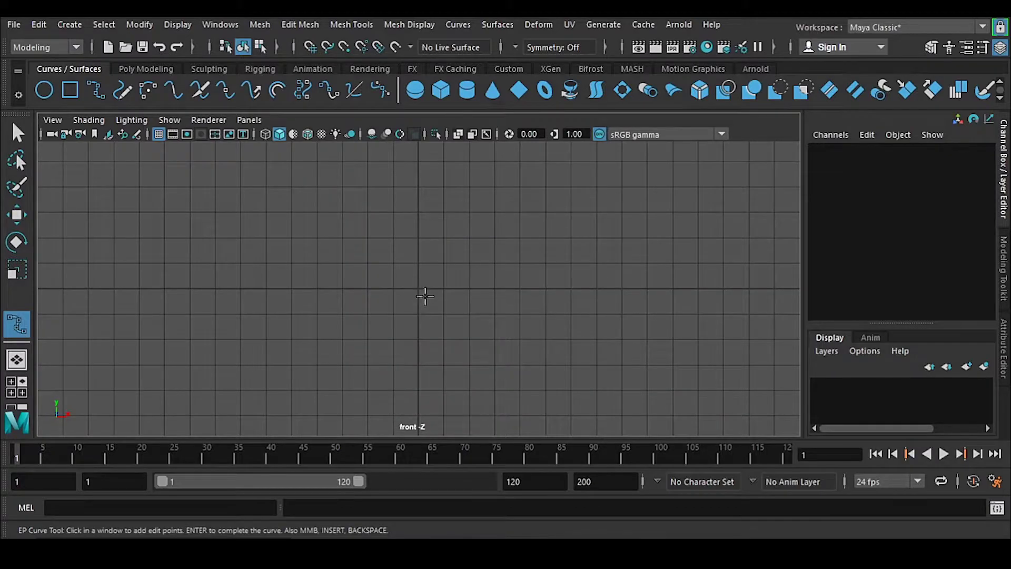
pyautogui.keyDown('alt'); pyautogui.moveTo(475, 201); pyautogui.dragTo(532, 345, button='middle'); pyautogui.keyUp('alt')
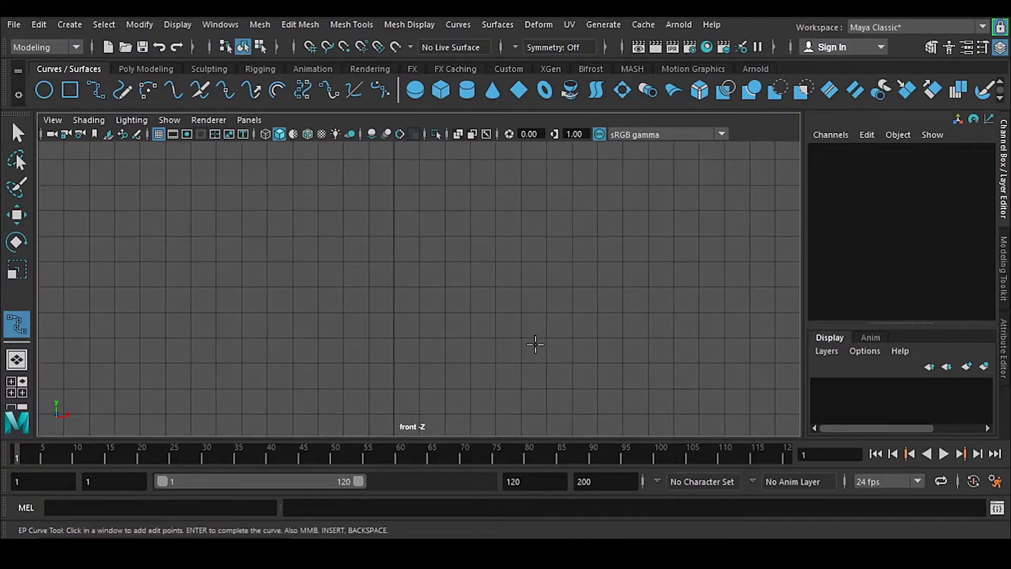
pyautogui.scroll(-2, 451, 280)
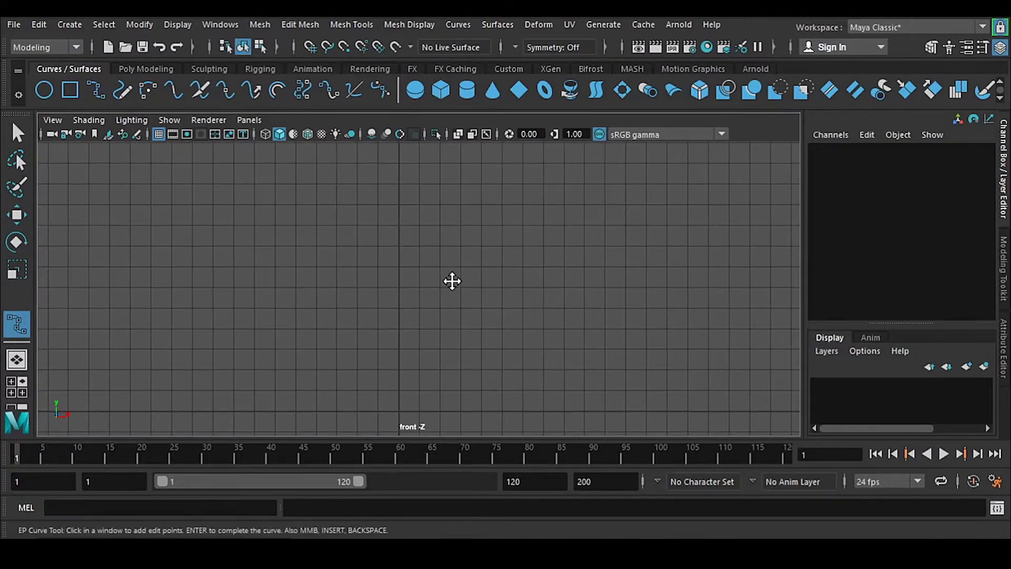
# Step: Place the profile's edit points down to the base, then finish curve1 with the Move tool
pyautogui.click(519, 191)
pyautogui.click(504, 210)
pyautogui.moveTo(505, 249); pyautogui.dragTo(512, 270)
pyautogui.keyDown('alt'); pyautogui.moveTo(494, 337); pyautogui.dragTo(497, 266, button='middle'); pyautogui.keyUp('alt')
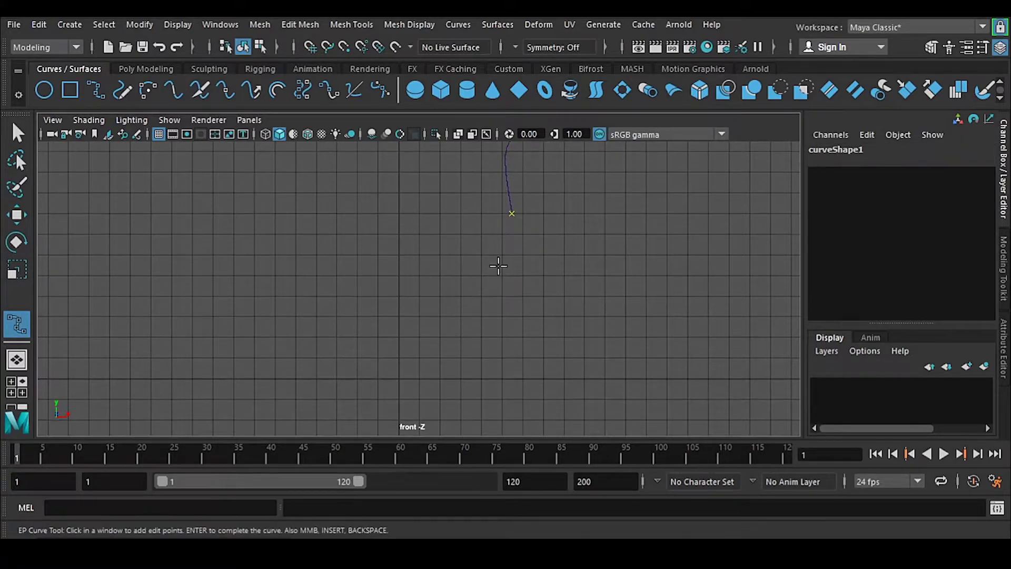
pyautogui.moveTo(490, 240); pyautogui.dragTo(415, 243)
pyautogui.moveTo(415, 329); pyautogui.dragTo(511, 379)
pyautogui.keyDown('alt'); pyautogui.moveTo(508, 290); pyautogui.dragTo(515, 219, button='middle'); pyautogui.keyUp('alt')
pyautogui.click(17, 214)
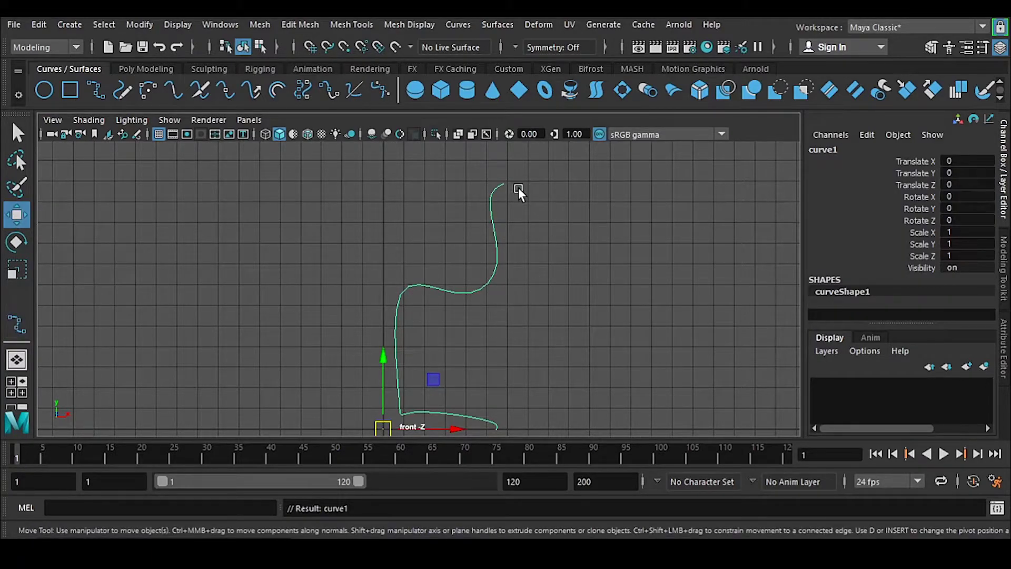
# Step: Switch curve1 to control vertices and move its lower corner and base CVs to reshape the bend
pyautogui.moveTo(490, 186); pyautogui.dragTo(428, 186, button='right')
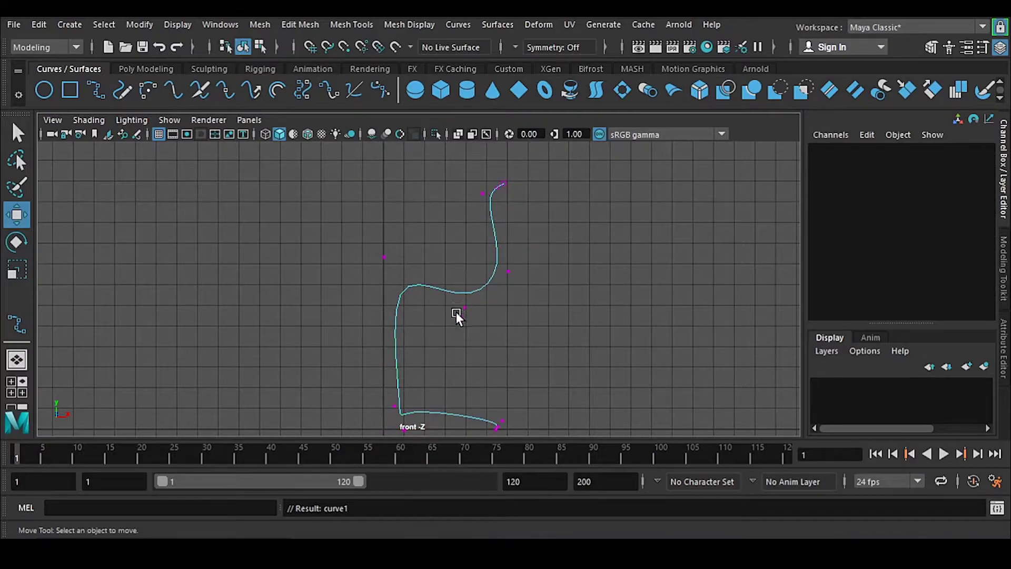
pyautogui.keyDown('alt'); pyautogui.moveTo(456, 333); pyautogui.dragTo(422, 281, button='middle'); pyautogui.keyUp('alt')
pyautogui.moveTo(306, 192); pyautogui.dragTo(368, 216)
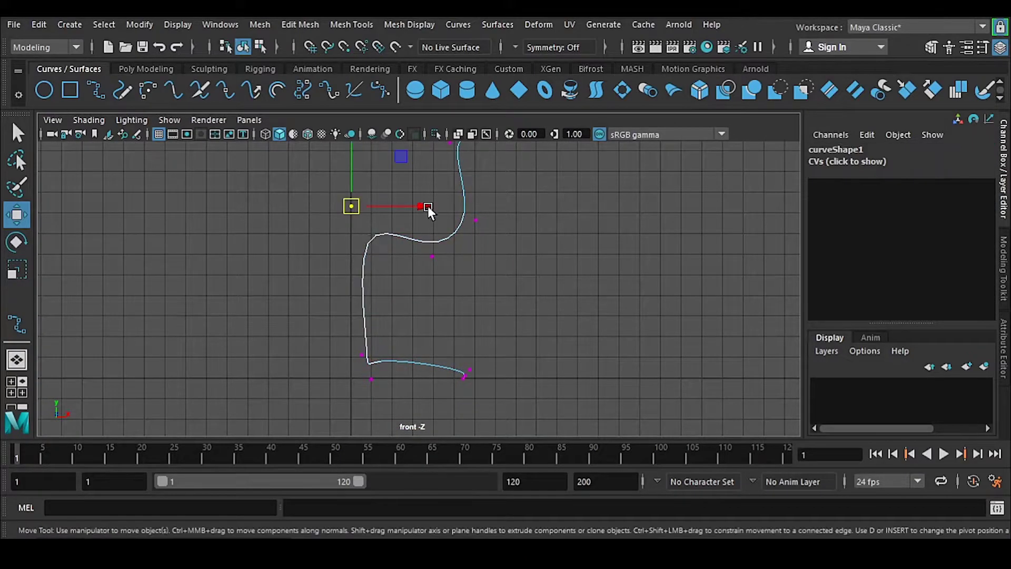
pyautogui.moveTo(416, 240); pyautogui.dragTo(434, 264)
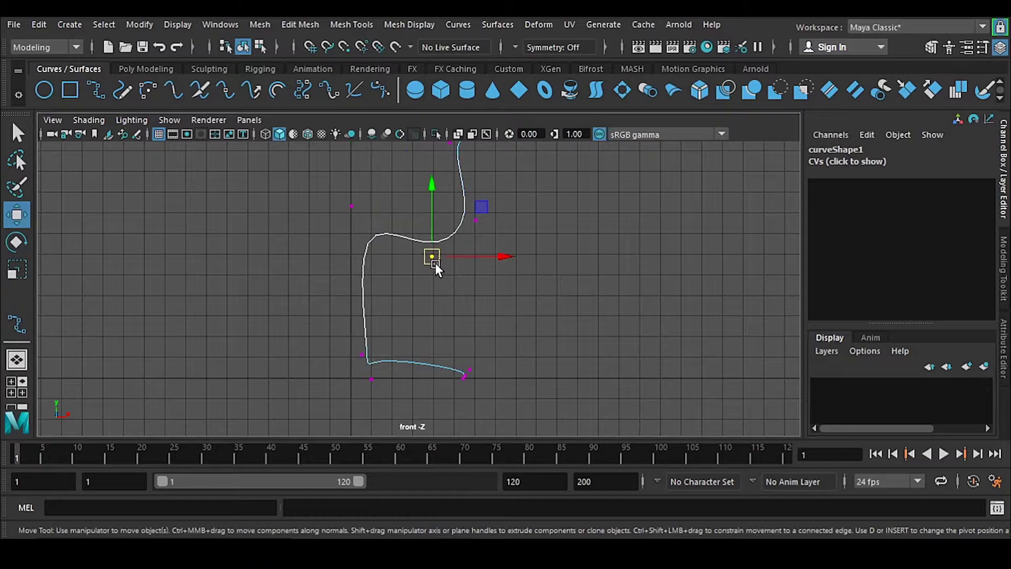
pyautogui.moveTo(326, 177); pyautogui.dragTo(352, 213)
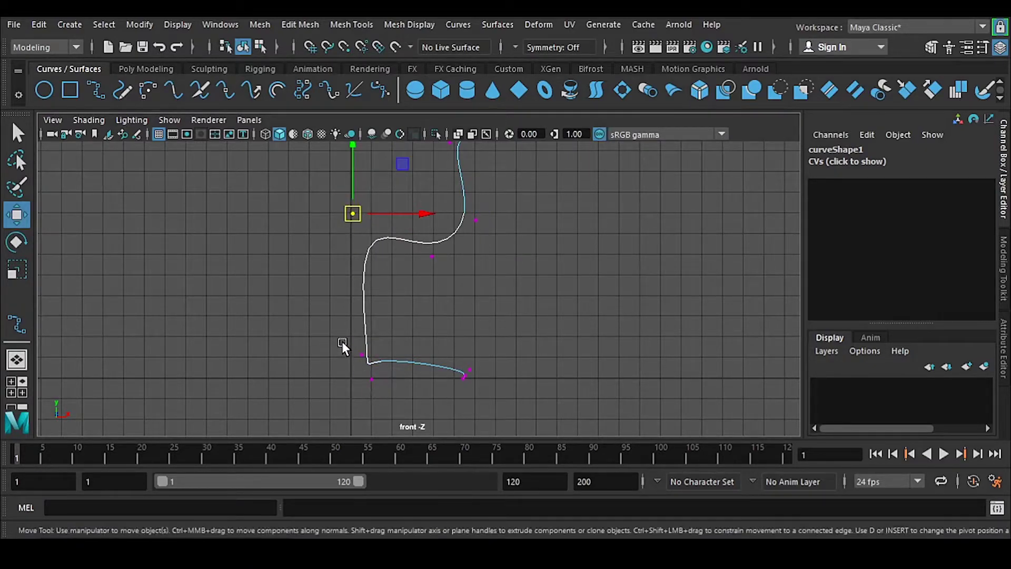
pyautogui.moveTo(343, 342); pyautogui.dragTo(374, 366)
pyautogui.moveTo(359, 291)
pyautogui.mouseDown()
pyautogui.moveTo(362, 270)
pyautogui.moveTo(362, 282)
pyautogui.mouseUp()
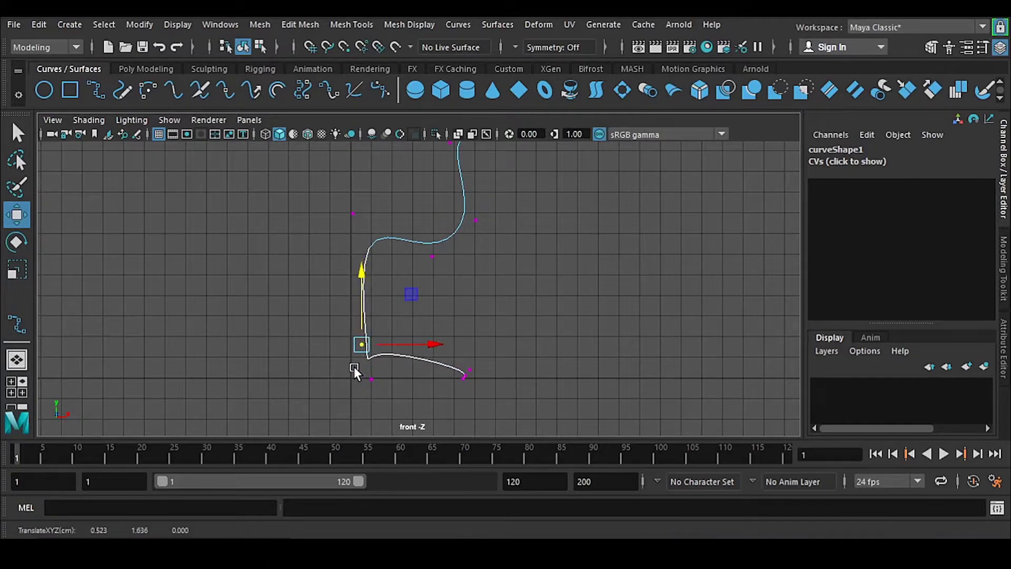
pyautogui.moveTo(354, 367); pyautogui.dragTo(385, 389)
pyautogui.moveTo(372, 306); pyautogui.dragTo(368, 267)
pyautogui.scroll(1, 363, 329)
pyautogui.moveTo(360, 327); pyautogui.dragTo(360, 343)
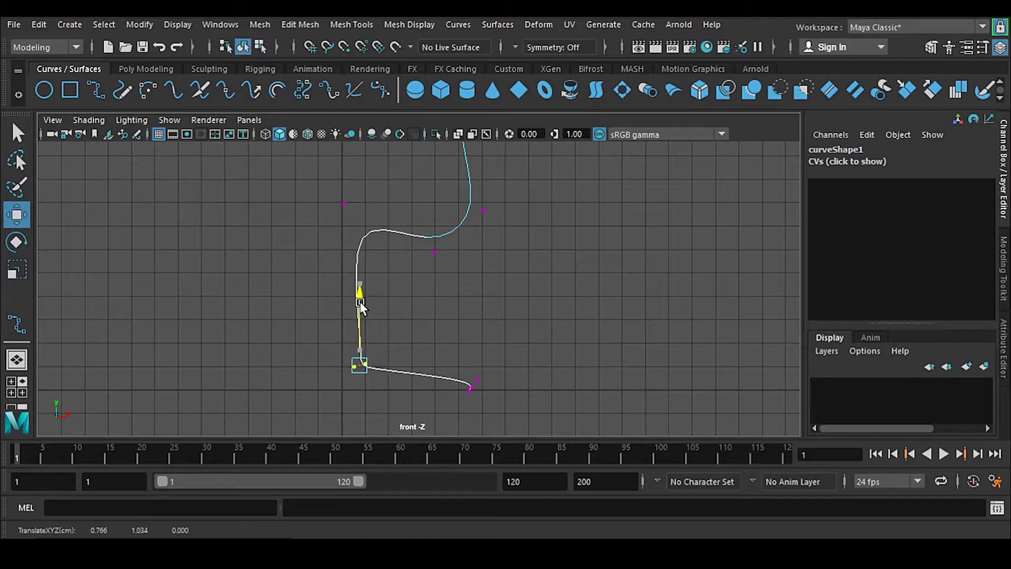
pyautogui.keyDown('alt'); pyautogui.moveTo(430, 379); pyautogui.dragTo(436, 343, button='middle'); pyautogui.keyUp('alt')
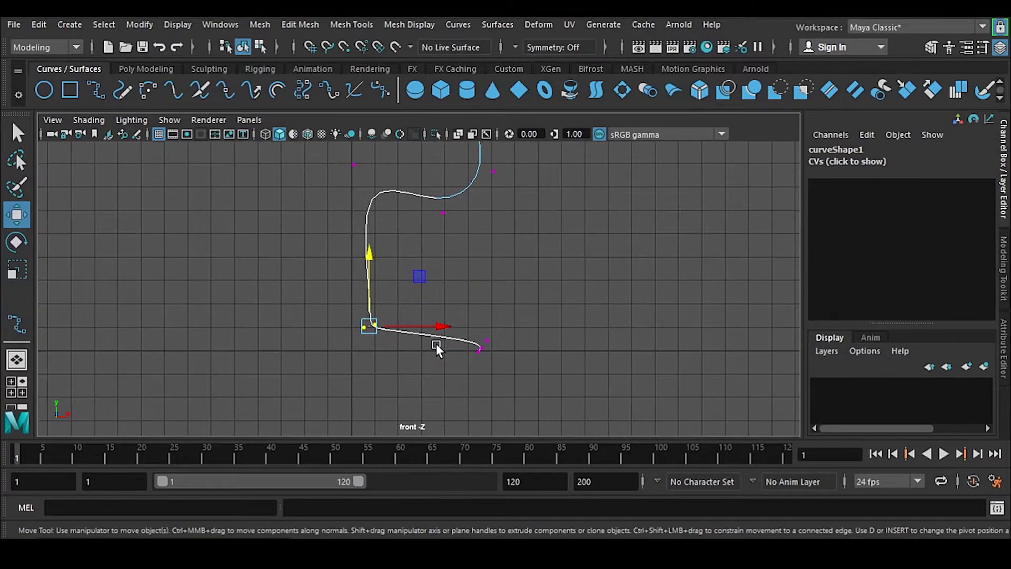
# Step: Maximise the front view, zoom on the curve's end, and move the end CV up and left
pyautogui.hotkey('ctrl', 'space')
pyautogui.keyDown('alt'); pyautogui.moveTo(496, 365); pyautogui.dragTo(458, 357, button='middle'); pyautogui.keyUp('alt')
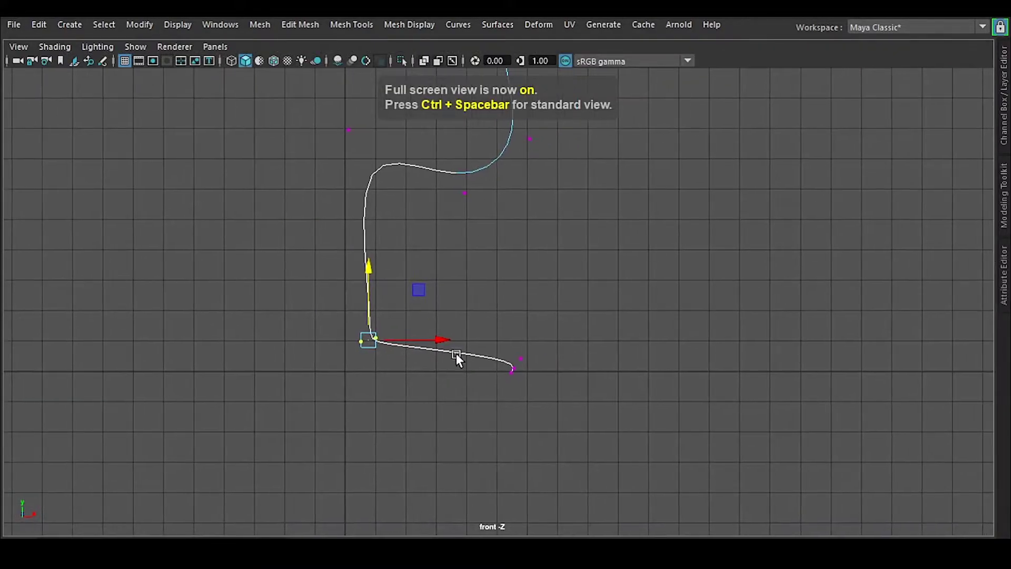
pyautogui.keyDown('alt'); pyautogui.moveTo(458, 357); pyautogui.dragTo(553, 420, button='right'); pyautogui.keyUp('alt')
pyautogui.keyDown('alt'); pyautogui.moveTo(553, 419); pyautogui.dragTo(454, 191, button='middle'); pyautogui.keyUp('alt')
pyautogui.keyDown('alt'); pyautogui.moveTo(455, 192); pyautogui.dragTo(501, 368, button='right'); pyautogui.keyUp('alt')
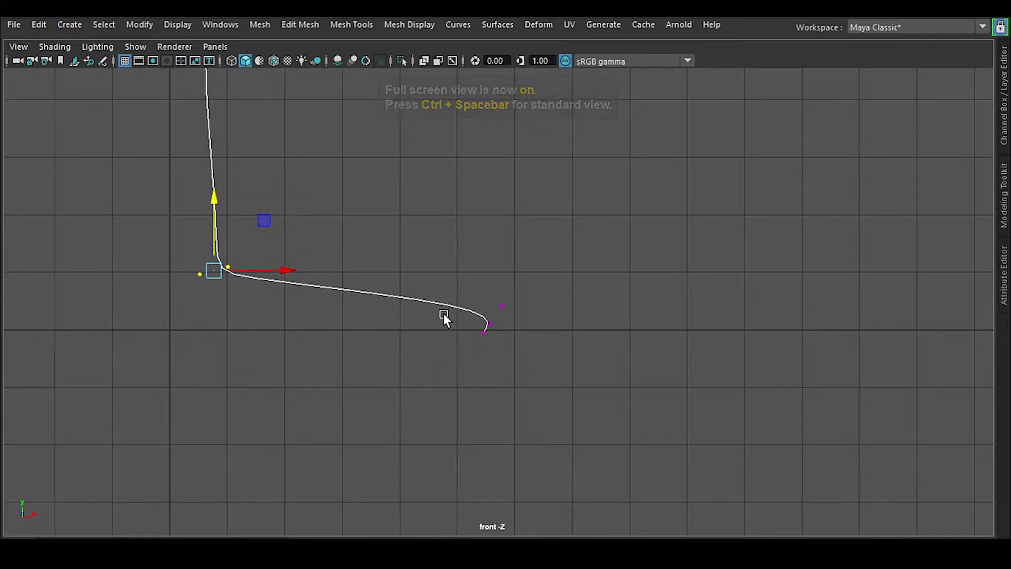
pyautogui.moveTo(442, 315); pyautogui.dragTo(508, 341)
pyautogui.moveTo(450, 236); pyautogui.dragTo(433, 281)
pyautogui.moveTo(485, 319); pyautogui.dragTo(468, 306)
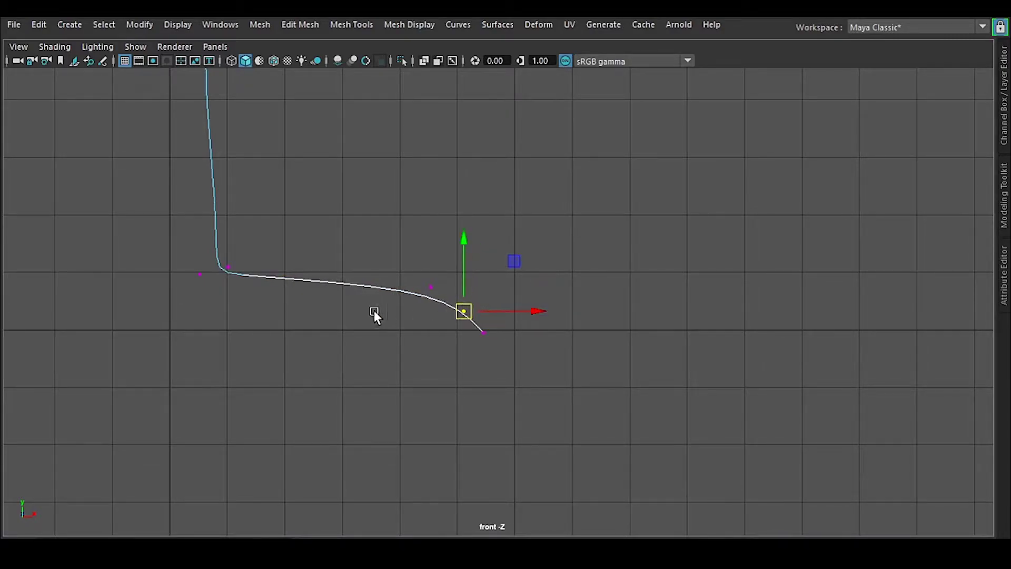
# Step: Raise the corner control vertex and shift it up and to the left
pyautogui.moveTo(421, 278); pyautogui.dragTo(432, 295)
pyautogui.keyDown('alt'); pyautogui.moveTo(338, 312); pyautogui.dragTo(354, 416, button='middle'); pyautogui.keyUp('alt')
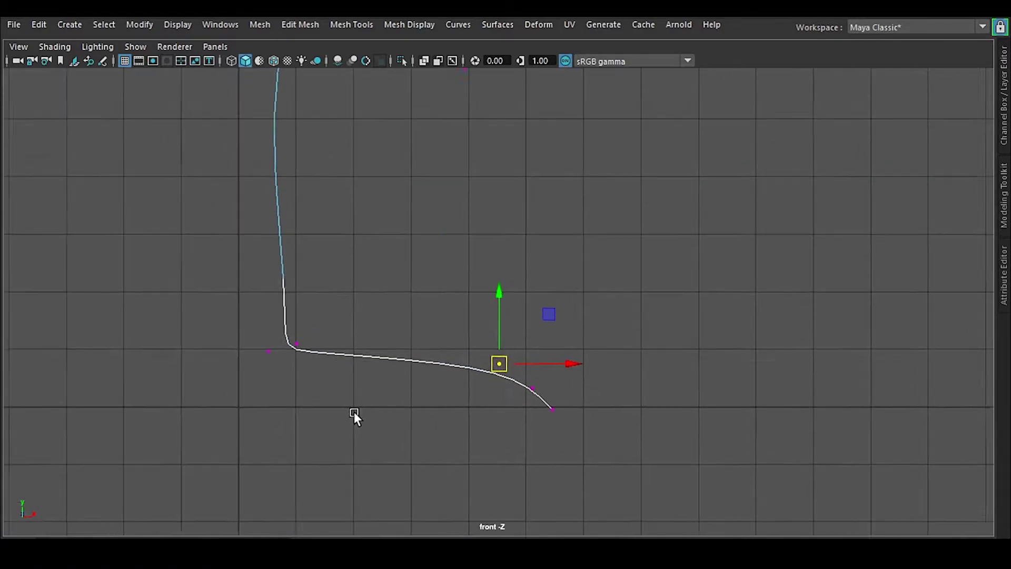
pyautogui.moveTo(244, 328); pyautogui.dragTo(283, 356)
pyautogui.click(270, 364)
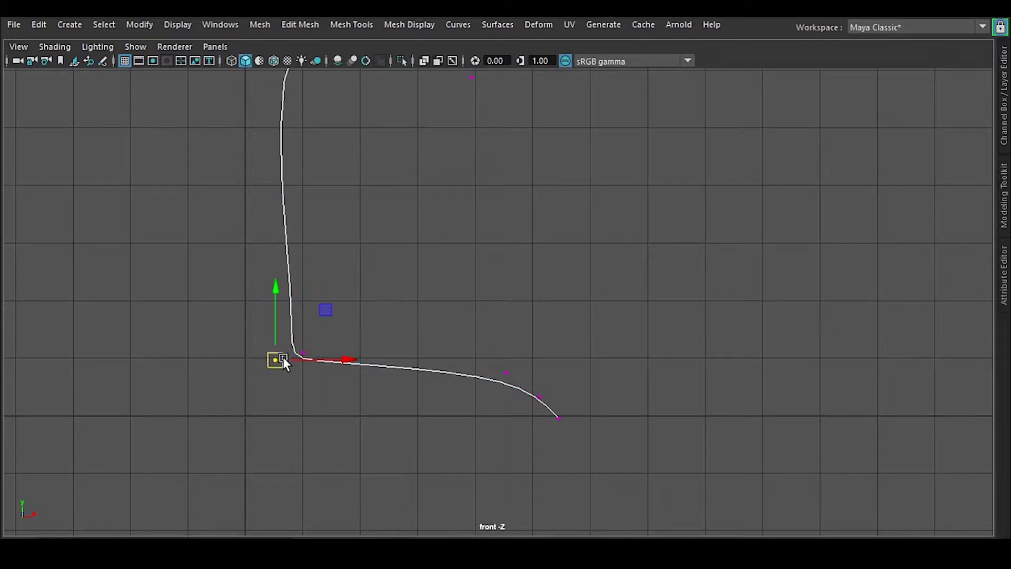
pyautogui.moveTo(274, 285); pyautogui.dragTo(273, 274)
pyautogui.click(309, 370)
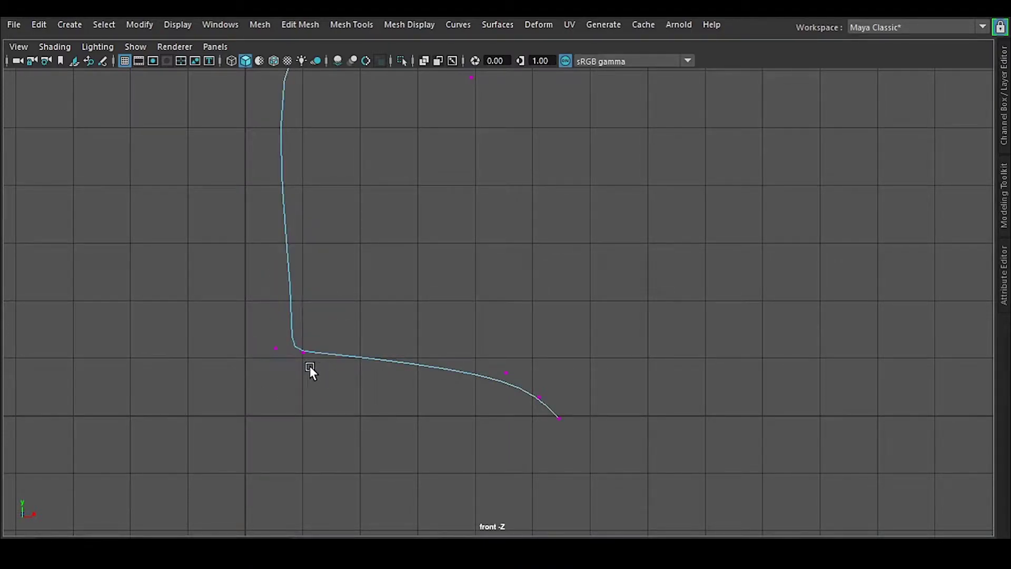
pyautogui.moveTo(309, 359); pyautogui.dragTo(289, 321)
pyautogui.keyDown('alt'); pyautogui.moveTo(557, 444); pyautogui.dragTo(497, 374, button='middle'); pyautogui.keyUp('alt')
# Step: Lower the two corner CVs and nudge the three end points to the left
pyautogui.scroll(1, 469, 345)
pyautogui.click(481, 340)
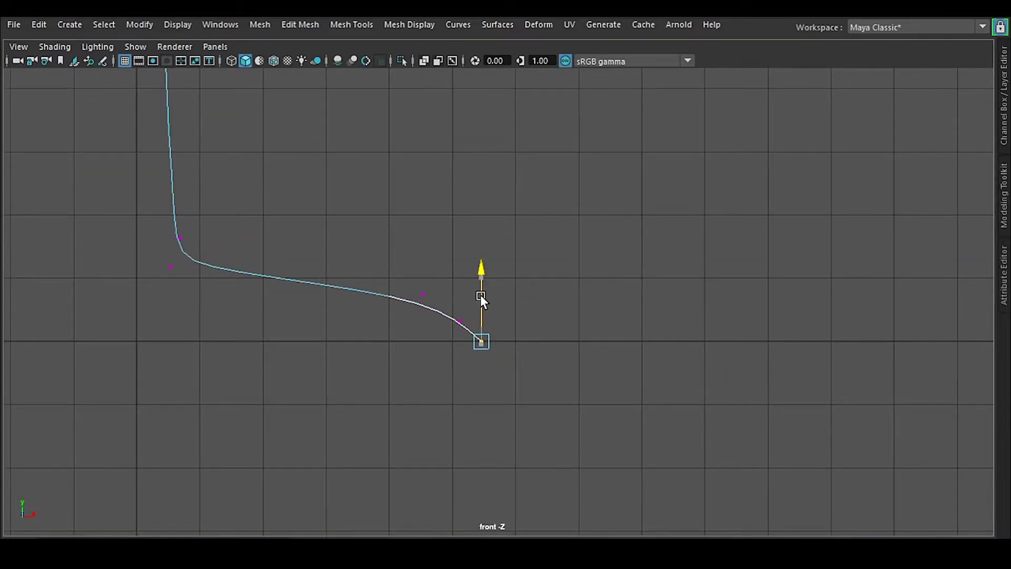
pyautogui.keyDown('alt'); pyautogui.moveTo(468, 297); pyautogui.dragTo(501, 458, button='middle'); pyautogui.keyUp('alt')
pyautogui.keyDown('alt'); pyautogui.moveTo(501, 458); pyautogui.dragTo(349, 431, button='right'); pyautogui.keyUp('alt')
pyautogui.moveTo(280, 379); pyautogui.dragTo(352, 451)
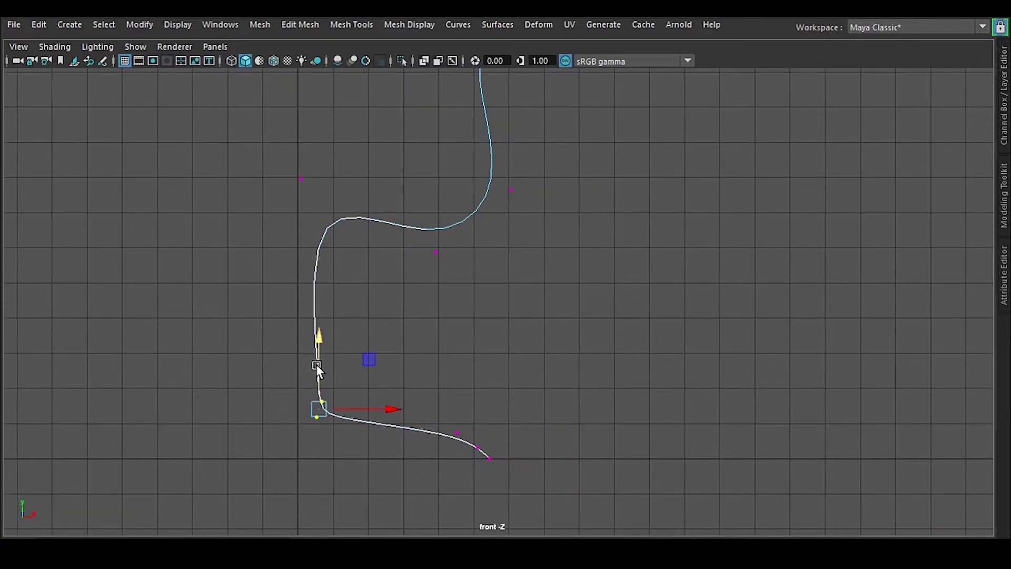
pyautogui.moveTo(316, 364); pyautogui.dragTo(318, 382)
pyautogui.moveTo(445, 422); pyautogui.dragTo(541, 485)
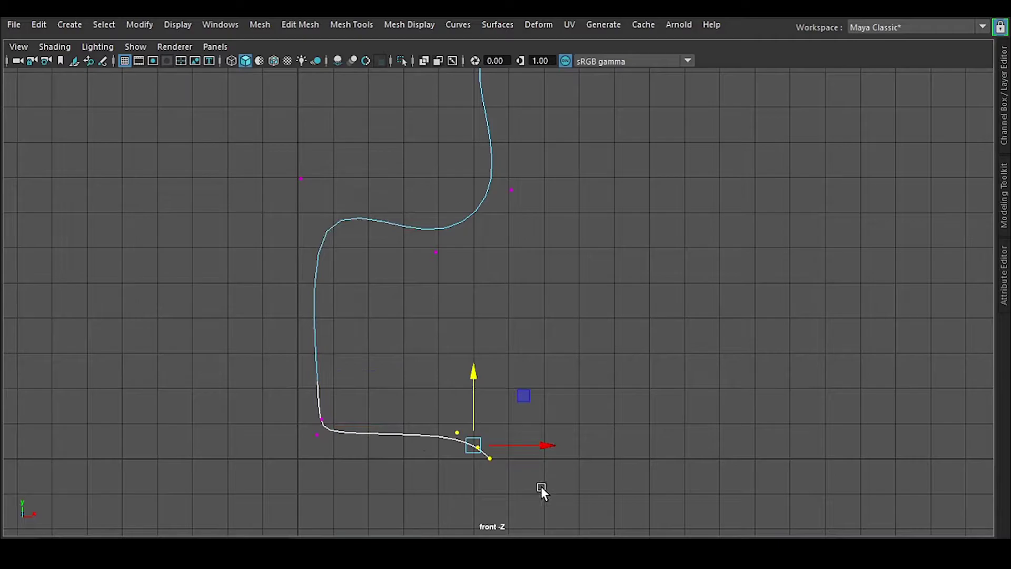
pyautogui.moveTo(535, 443); pyautogui.dragTo(514, 444)
# Step: Move the upper-left CV right and pull another CV down to form the S-bend and lip
pyautogui.keyDown('alt'); pyautogui.moveTo(451, 237); pyautogui.dragTo(440, 332, button='middle'); pyautogui.keyUp('alt')
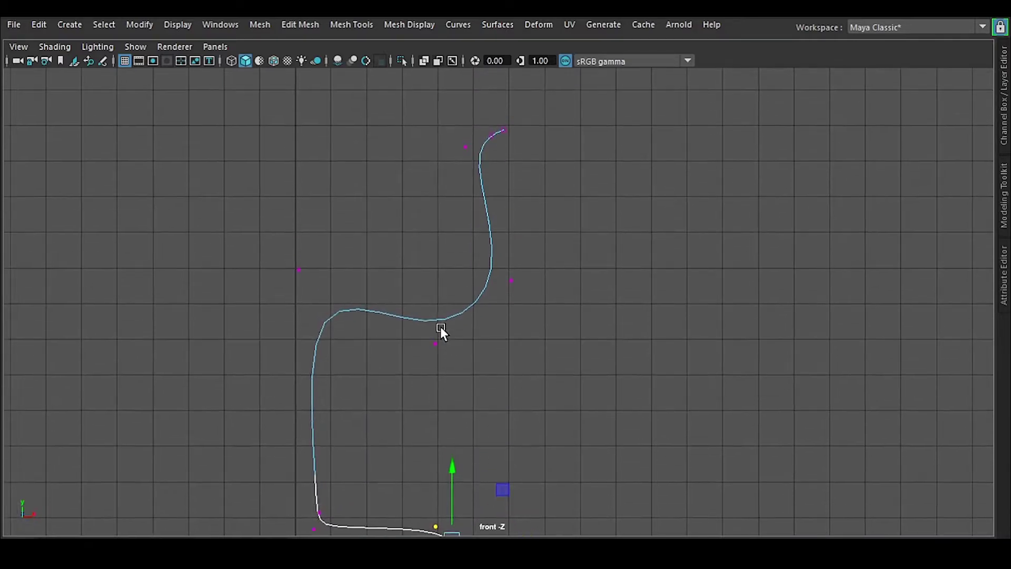
pyautogui.scroll(1, 441, 331)
pyautogui.moveTo(214, 226); pyautogui.dragTo(336, 314)
pyautogui.moveTo(362, 270); pyautogui.dragTo(368, 268)
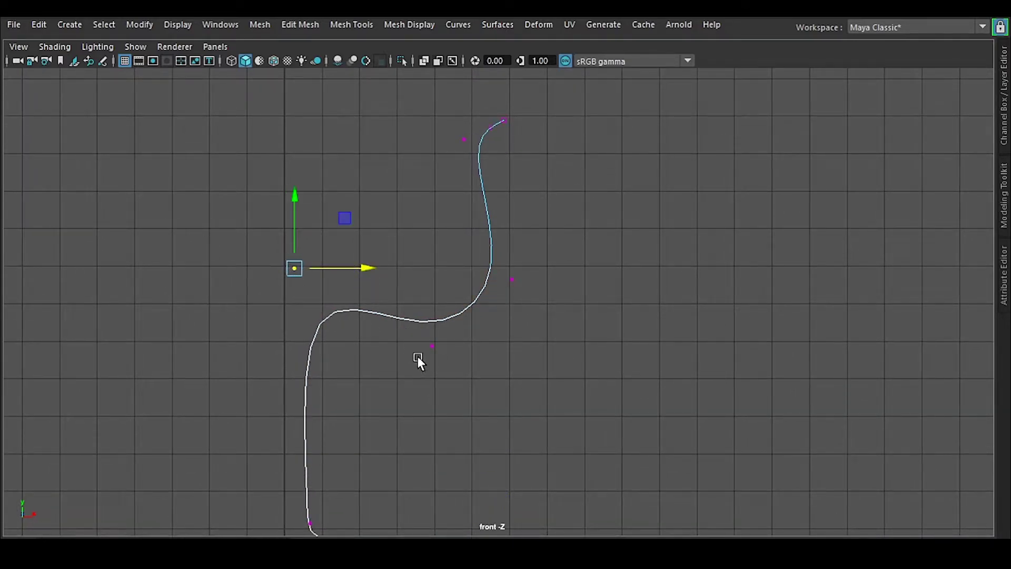
pyautogui.keyDown('alt'); pyautogui.moveTo(418, 356); pyautogui.dragTo(421, 319, button='middle'); pyautogui.keyUp('alt')
pyautogui.scroll(-1, 510, 286)
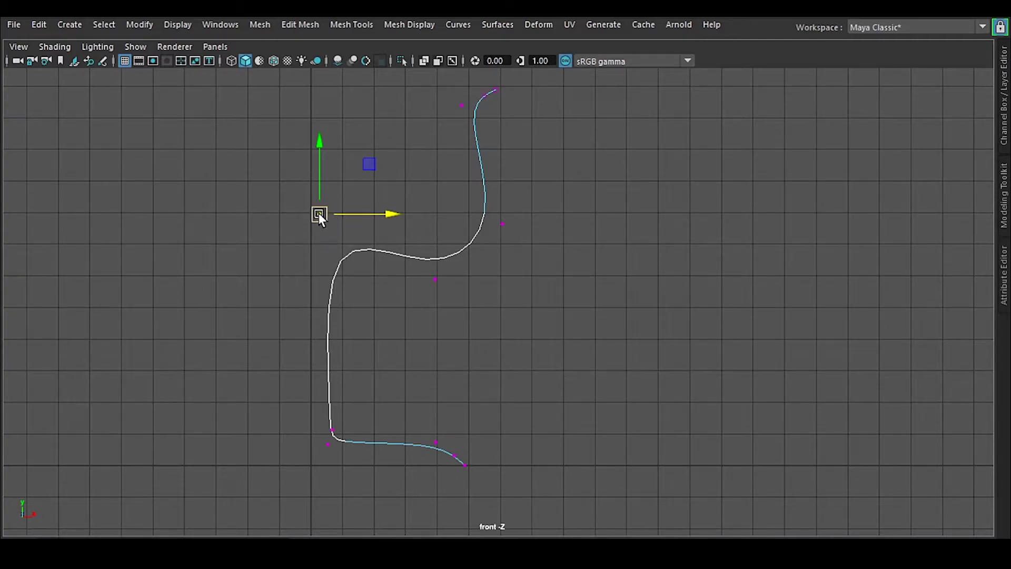
pyautogui.moveTo(324, 206); pyautogui.dragTo(324, 244)
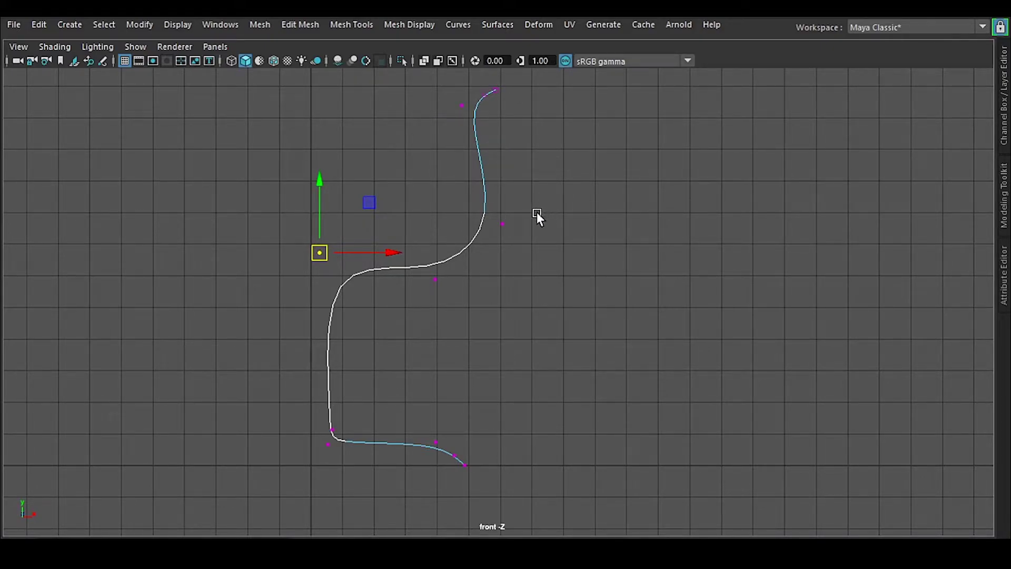
pyautogui.keyDown('alt'); pyautogui.moveTo(524, 210); pyautogui.dragTo(472, 241, button='middle'); pyautogui.keyUp('alt')
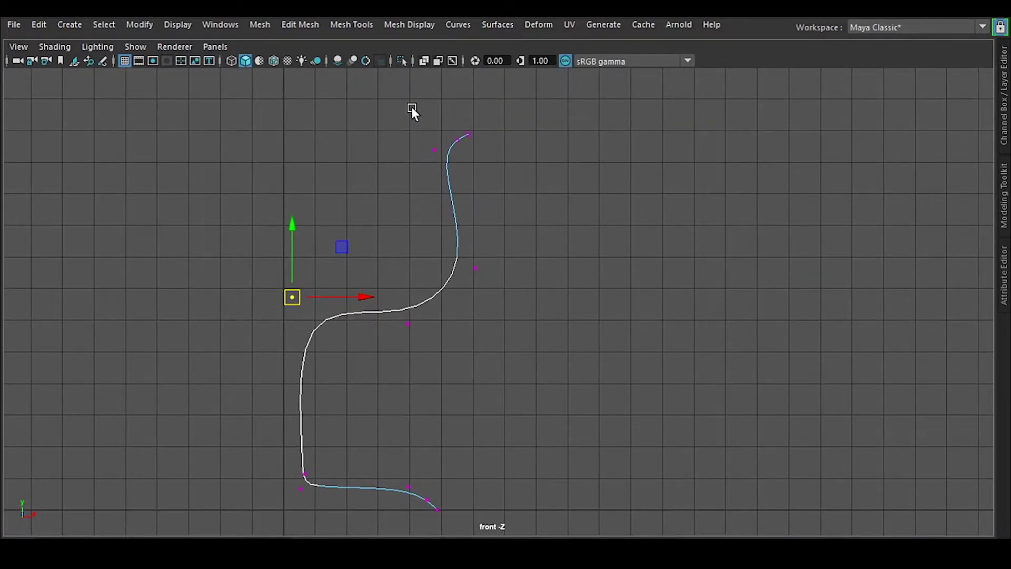
pyautogui.moveTo(411, 106); pyautogui.dragTo(469, 156)
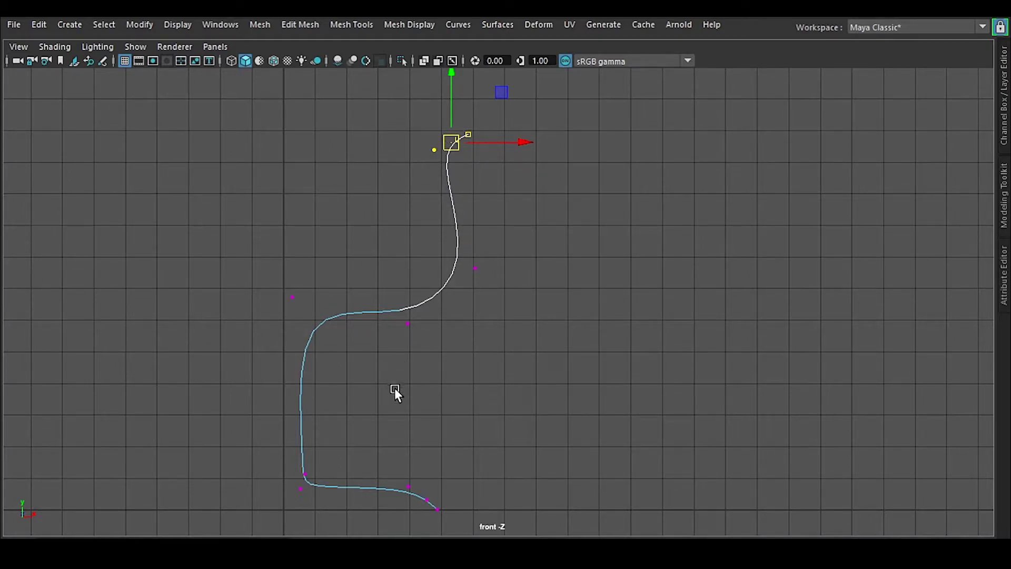
pyautogui.keyDown('alt'); pyautogui.moveTo(395, 389); pyautogui.dragTo(465, 248, button='middle'); pyautogui.keyUp('alt')
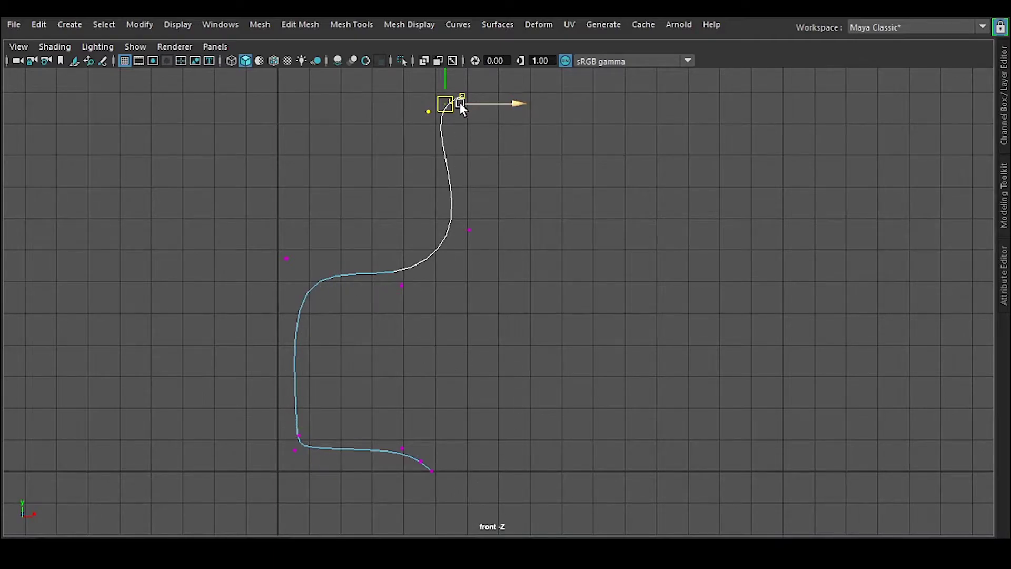
# Step: Switch the maximised viewport to the perspective camera and orbit around the profile curve
pyautogui.press('space')
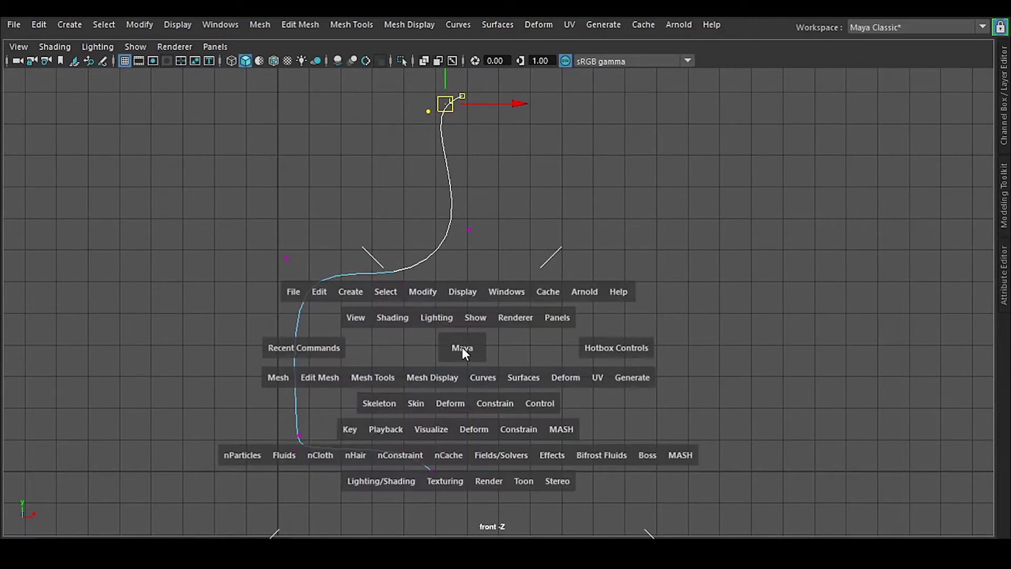
pyautogui.moveTo(464, 346); pyautogui.dragTo(453, 308)
pyautogui.keyDown('alt'); pyautogui.moveTo(519, 320); pyautogui.dragTo(488, 382); pyautogui.keyUp('alt')
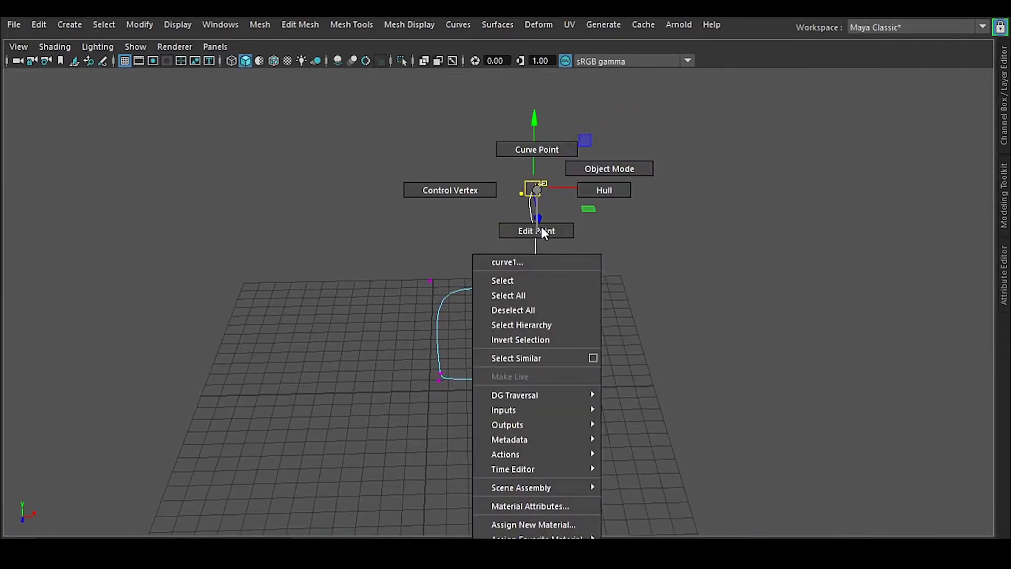
pyautogui.moveTo(542, 231); pyautogui.dragTo(605, 170, button='right')
pyautogui.click(497, 221)
pyautogui.moveTo(496, 221); pyautogui.dragTo(518, 255)
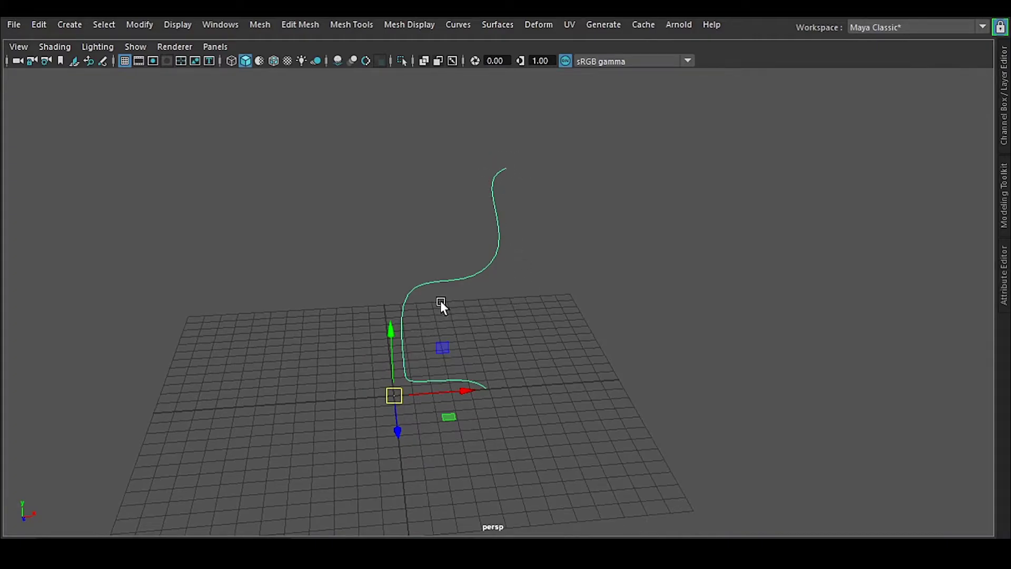
pyautogui.keyDown('alt'); pyautogui.moveTo(520, 396); pyautogui.dragTo(522, 326); pyautogui.keyUp('alt')
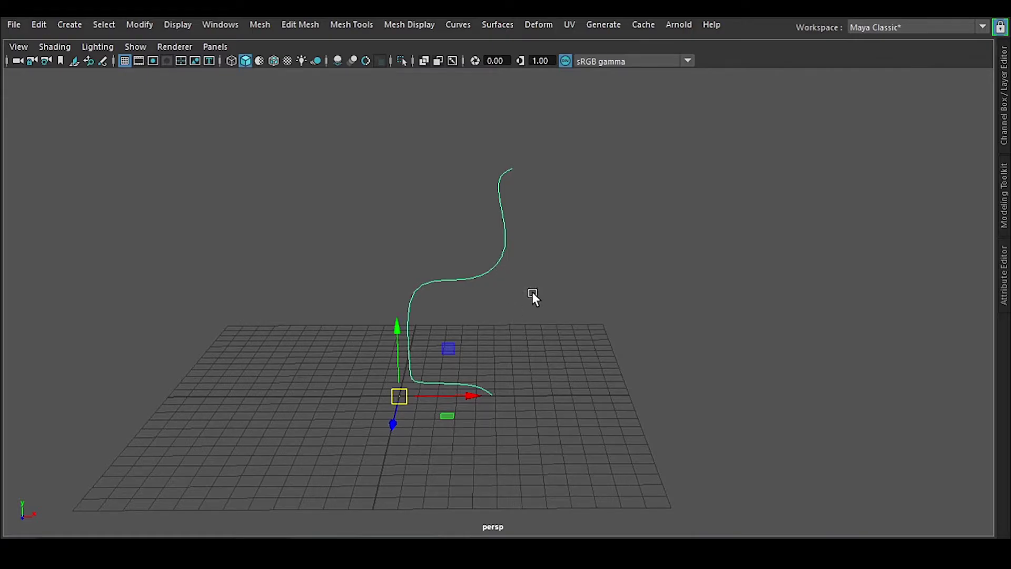
pyautogui.click(566, 287)
# Step: Restore the full interface layout and select curve1
pyautogui.hotkey('ctrl', 'space')
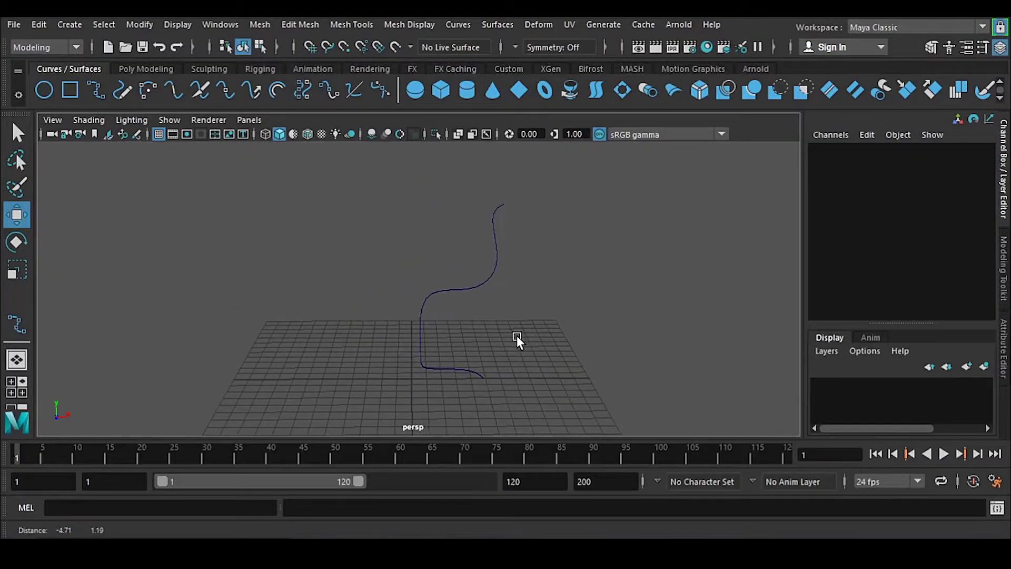
pyautogui.keyDown('alt'); pyautogui.moveTo(516, 336); pyautogui.dragTo(484, 301); pyautogui.keyUp('alt')
pyautogui.click(483, 301)
pyautogui.keyDown('alt'); pyautogui.moveTo(542, 329); pyautogui.dragTo(497, 311); pyautogui.keyUp('alt')
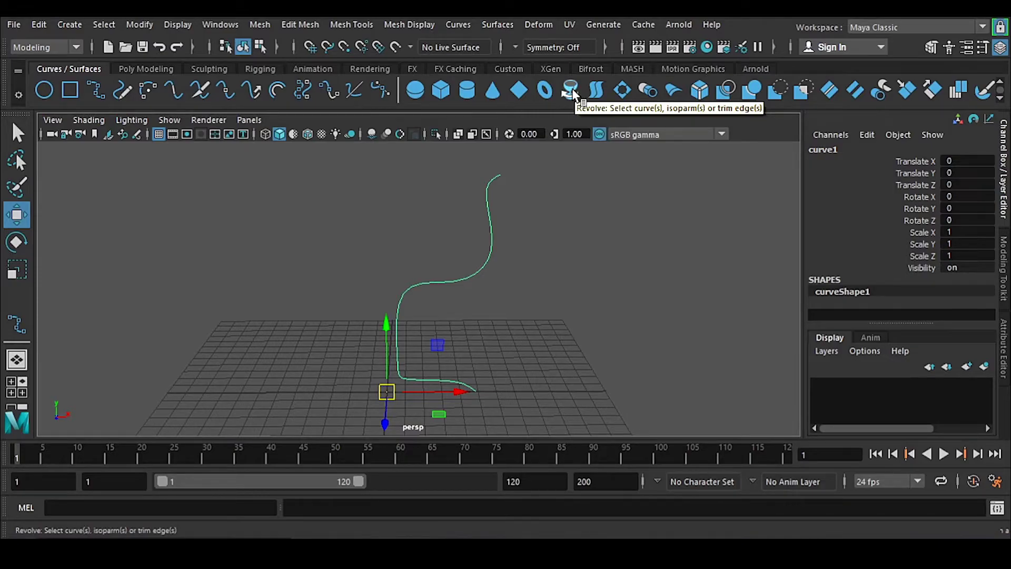
# Step: Revolve curve1 with the shelf Revolve tool to create revolvedSurface1
pyautogui.click(45, 47)
pyautogui.click(455, 21)
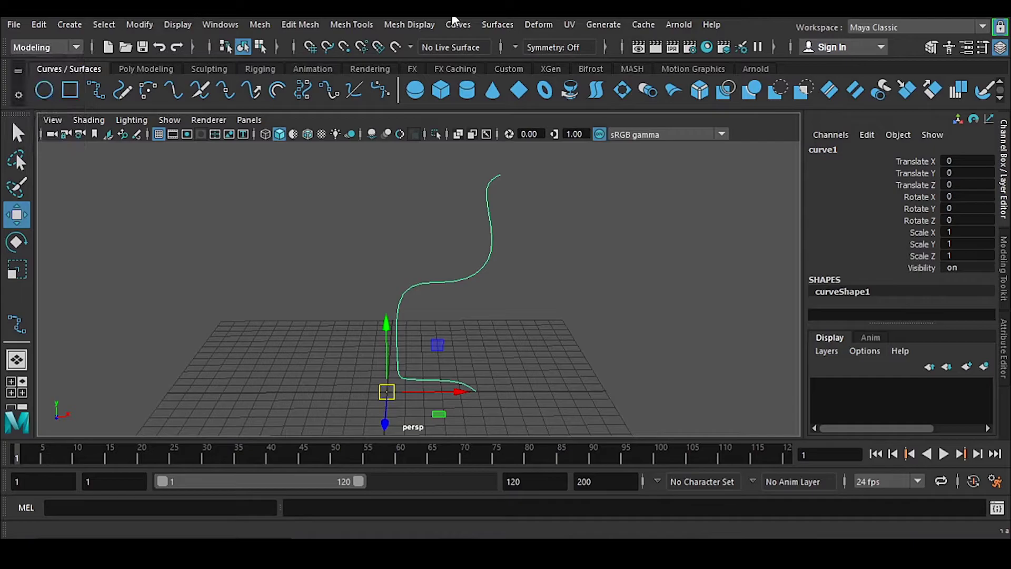
pyautogui.click(68, 46)
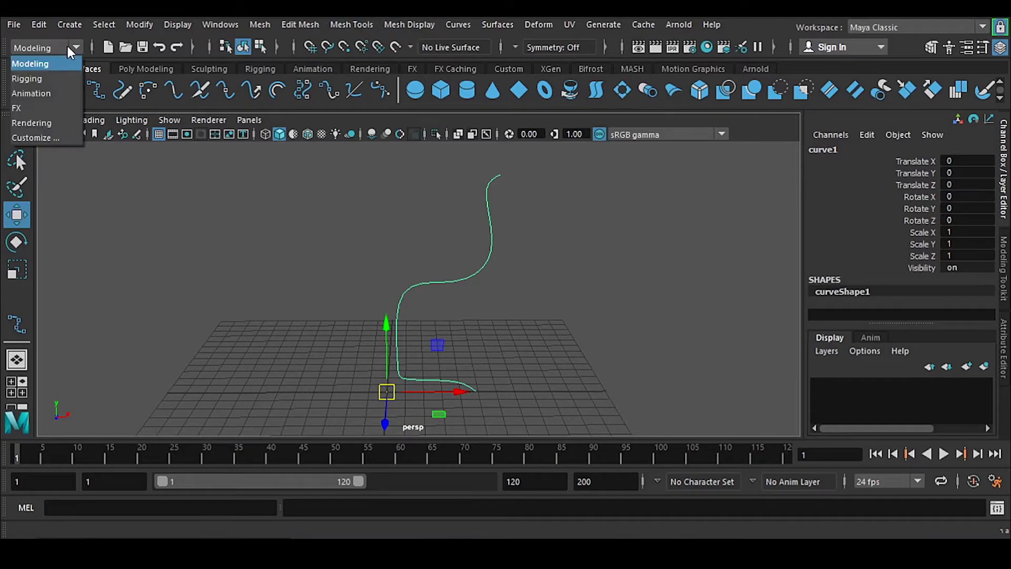
pyautogui.click(64, 62)
pyautogui.click(420, 24)
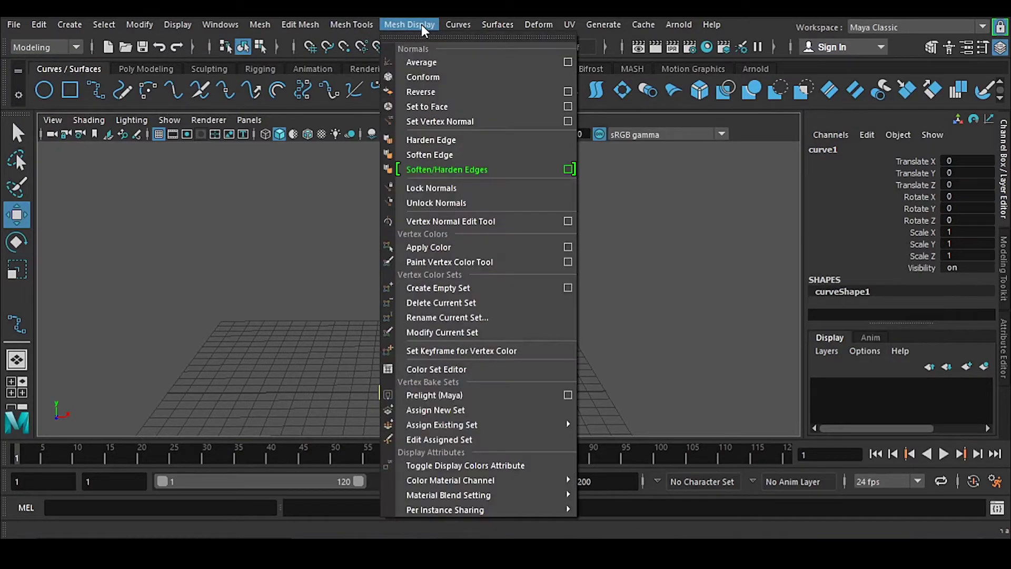
pyautogui.moveTo(490, 25)
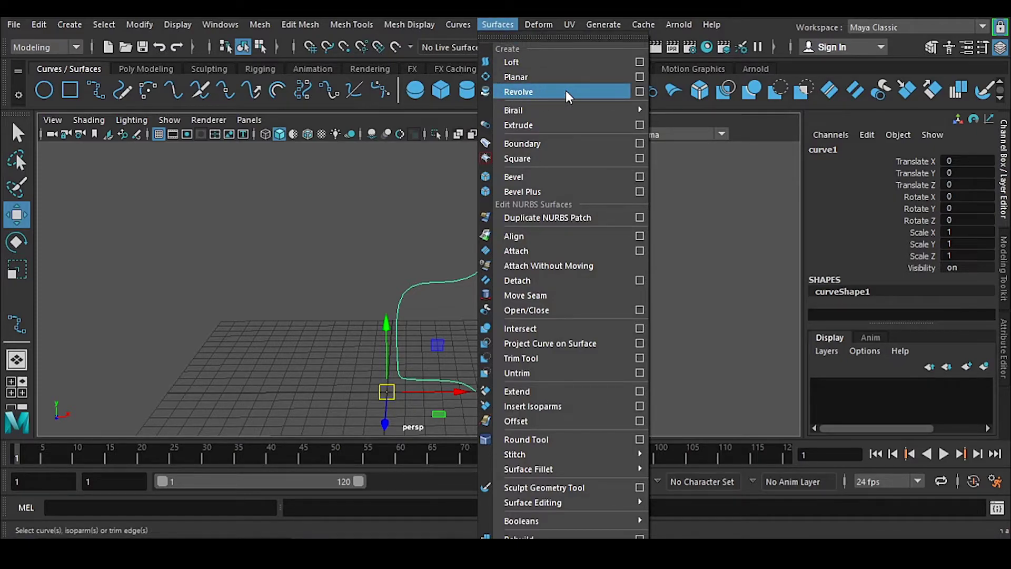
pyautogui.moveTo(458, 24)
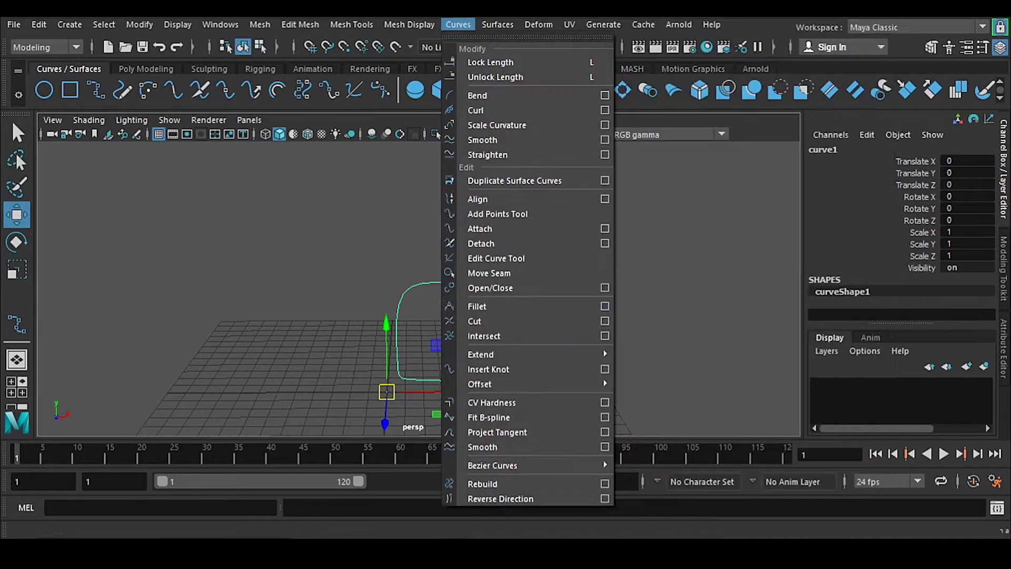
pyautogui.press('Escape')
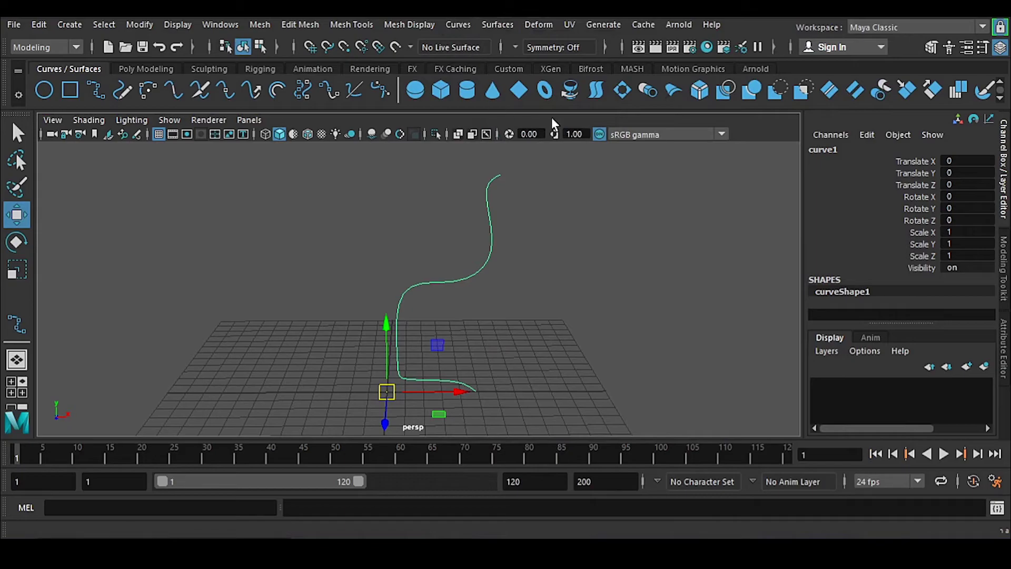
pyautogui.click(570, 90)
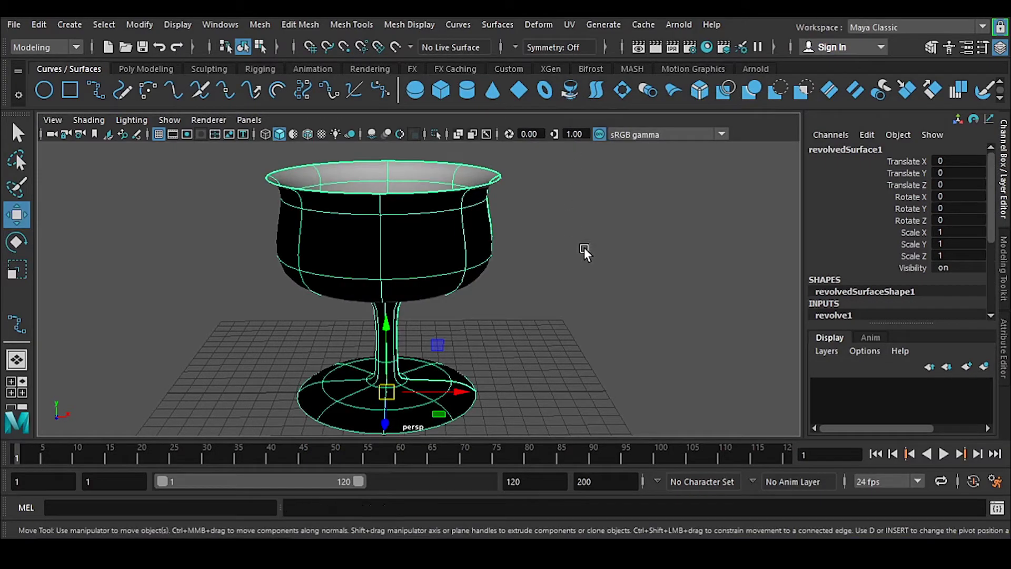
# Step: Deselect the goblet and orbit into its cup to inspect the central hole
pyautogui.click(582, 248)
pyautogui.keyDown('alt'); pyautogui.moveTo(579, 341); pyautogui.dragTo(582, 361); pyautogui.keyUp('alt')
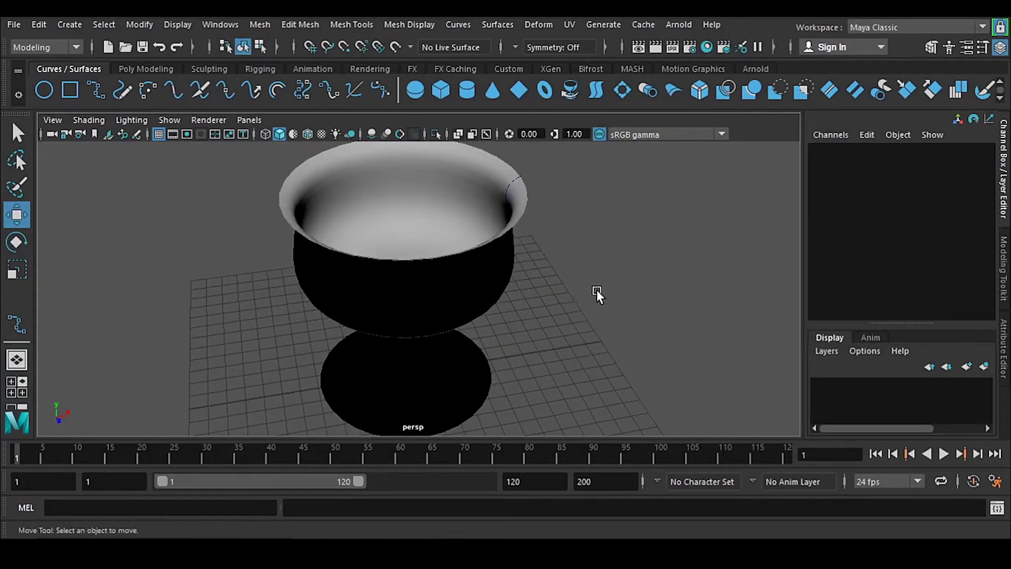
pyautogui.keyDown('alt'); pyautogui.moveTo(598, 293); pyautogui.dragTo(481, 333); pyautogui.keyUp('alt')
pyautogui.keyDown('alt'); pyautogui.moveTo(481, 333); pyautogui.dragTo(479, 301, button='right'); pyautogui.keyUp('alt')
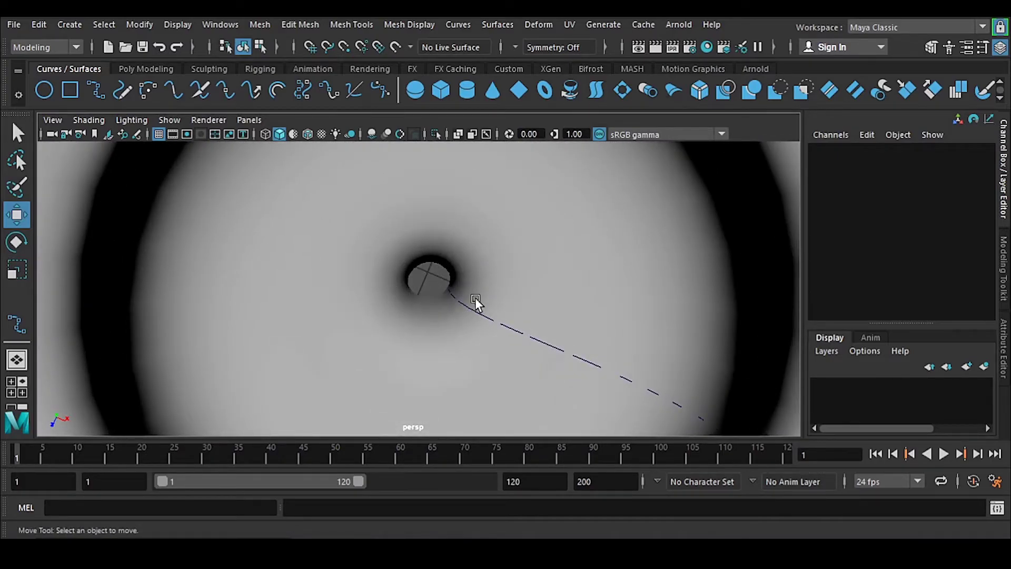
pyautogui.keyDown('alt'); pyautogui.moveTo(428, 311); pyautogui.dragTo(500, 317); pyautogui.keyUp('alt')
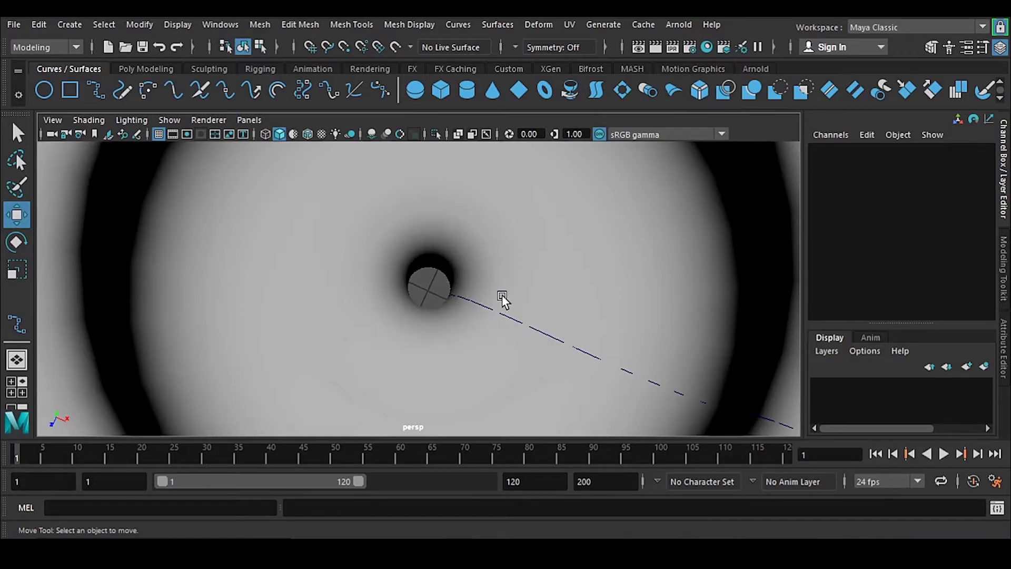
pyautogui.scroll(-3, 525, 265)
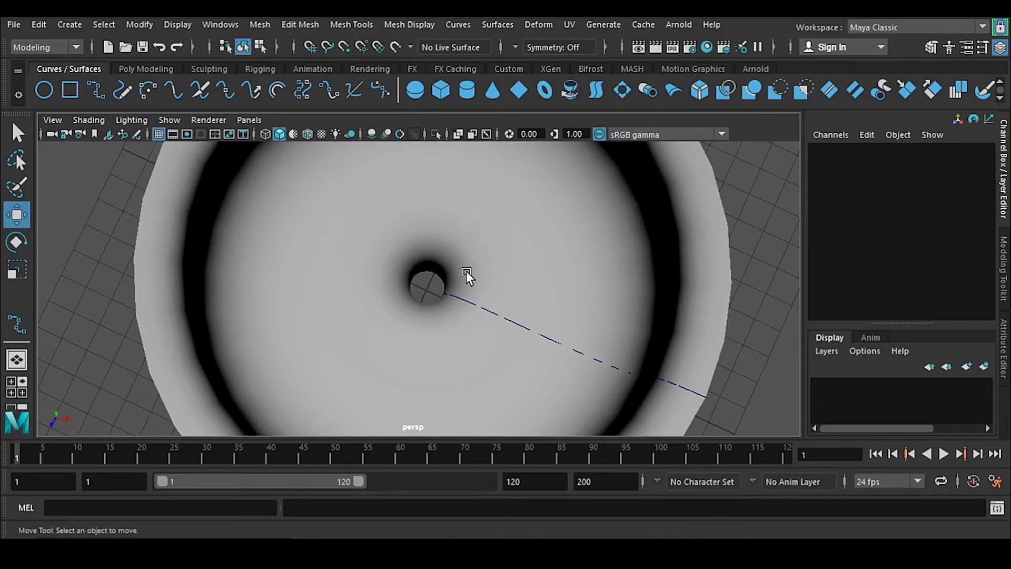
pyautogui.scroll(-2, 464, 255)
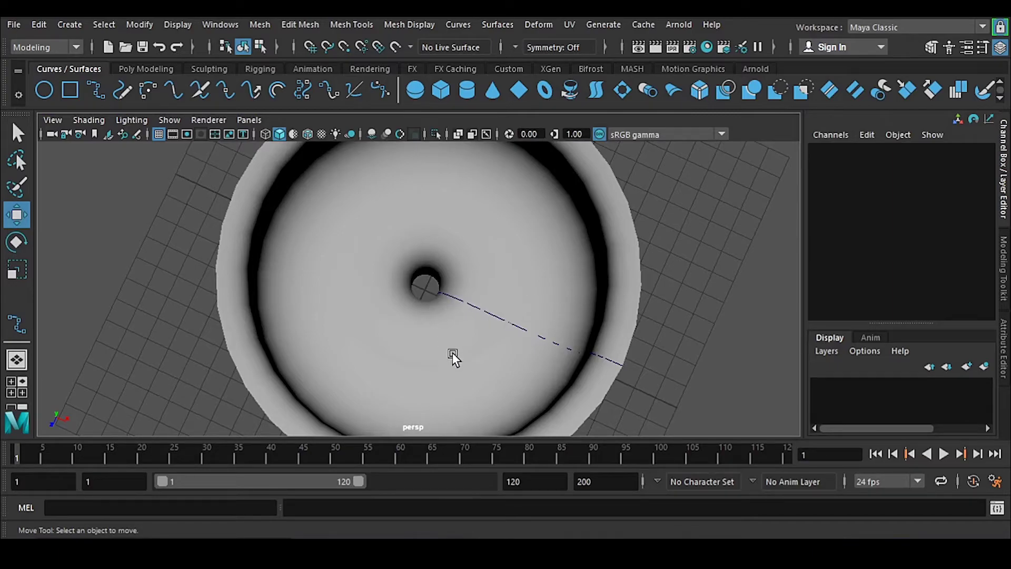
# Step: Check the goblet's side and bowl from several angles, then bring up the Windows menu
pyautogui.keyDown('alt'); pyautogui.moveTo(453, 352); pyautogui.dragTo(476, 289); pyautogui.keyUp('alt')
pyautogui.scroll(-3, 474, 305)
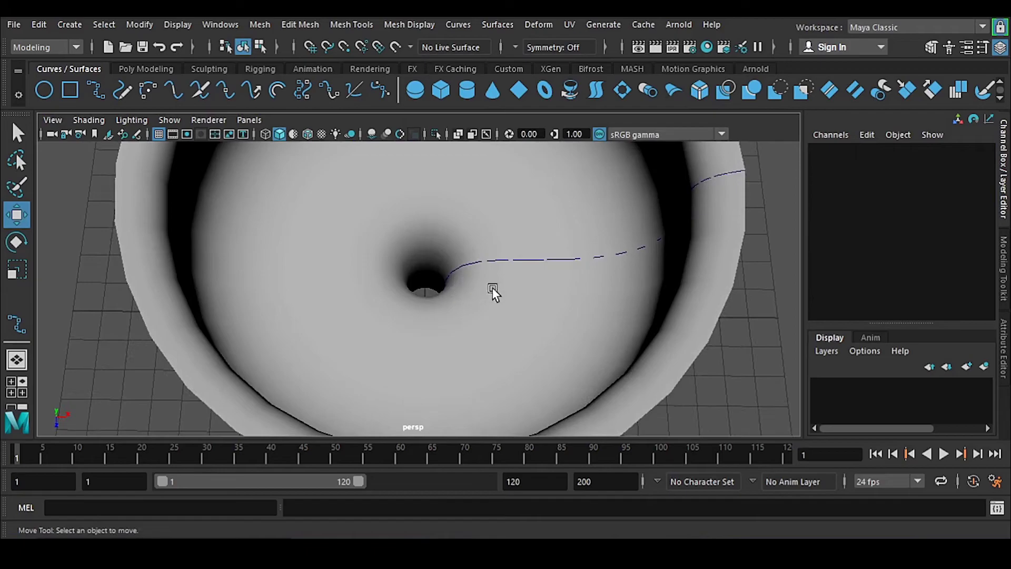
pyautogui.scroll(-3, 535, 306)
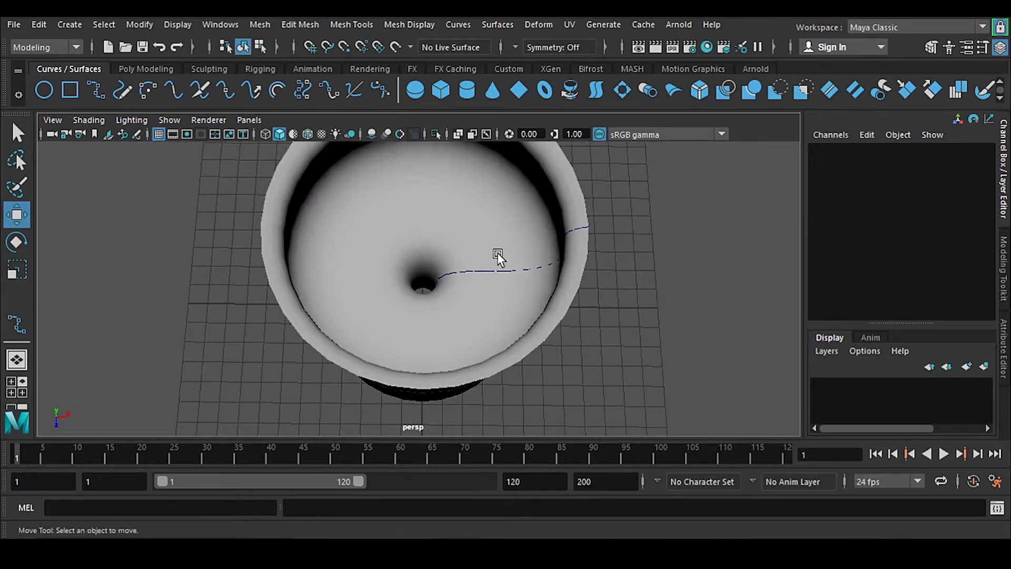
pyautogui.scroll(4, 438, 253)
pyautogui.keyDown('alt'); pyautogui.moveTo(438, 253); pyautogui.dragTo(455, 309); pyautogui.keyUp('alt')
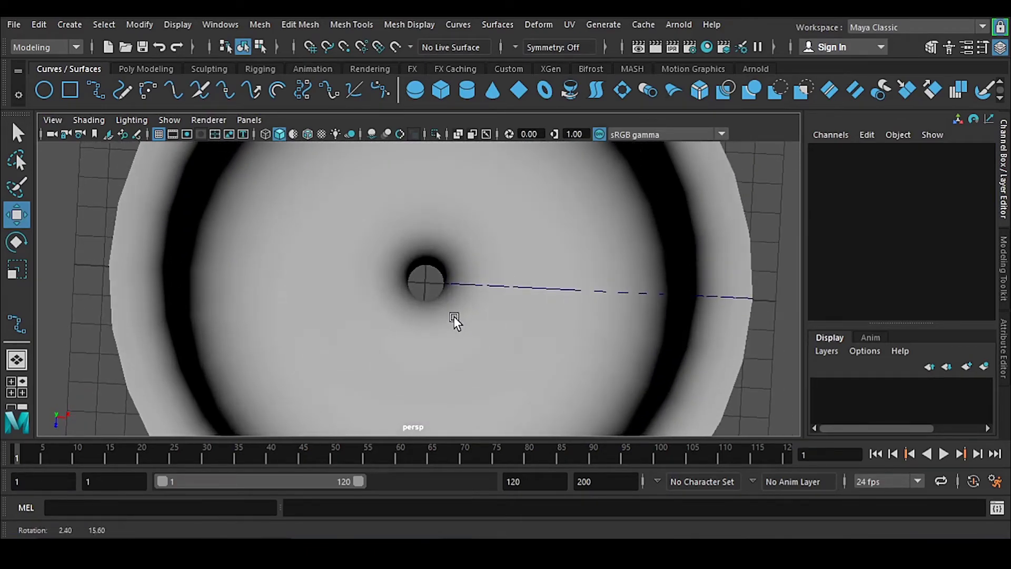
pyautogui.scroll(-5, 453, 316)
pyautogui.keyDown('alt'); pyautogui.moveTo(463, 252); pyautogui.dragTo(415, 276); pyautogui.keyUp('alt')
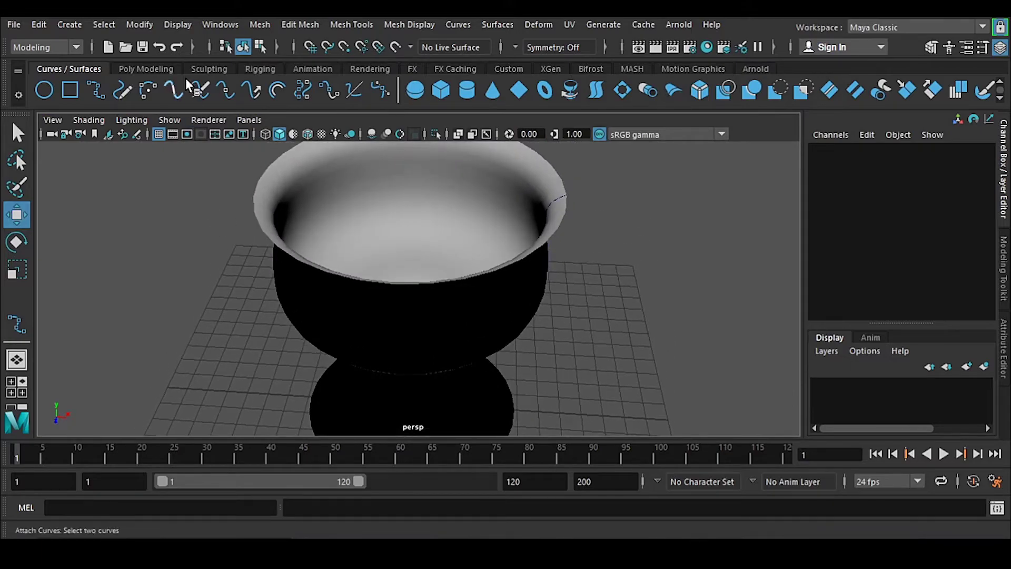
pyautogui.click(216, 24)
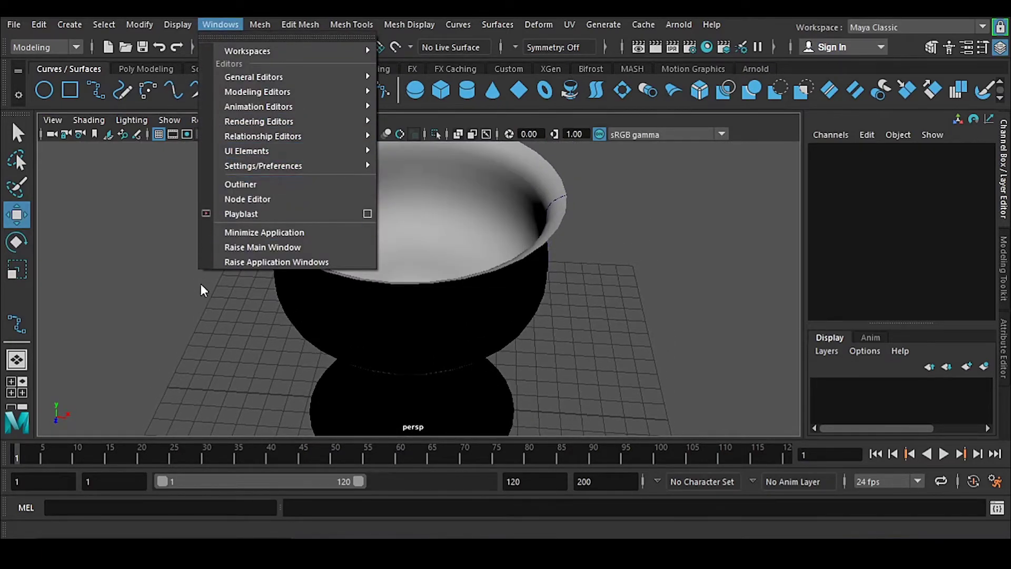
# Step: Open the Outliner, select curve1, and switch it to control vertex editing
pyautogui.click(250, 184)
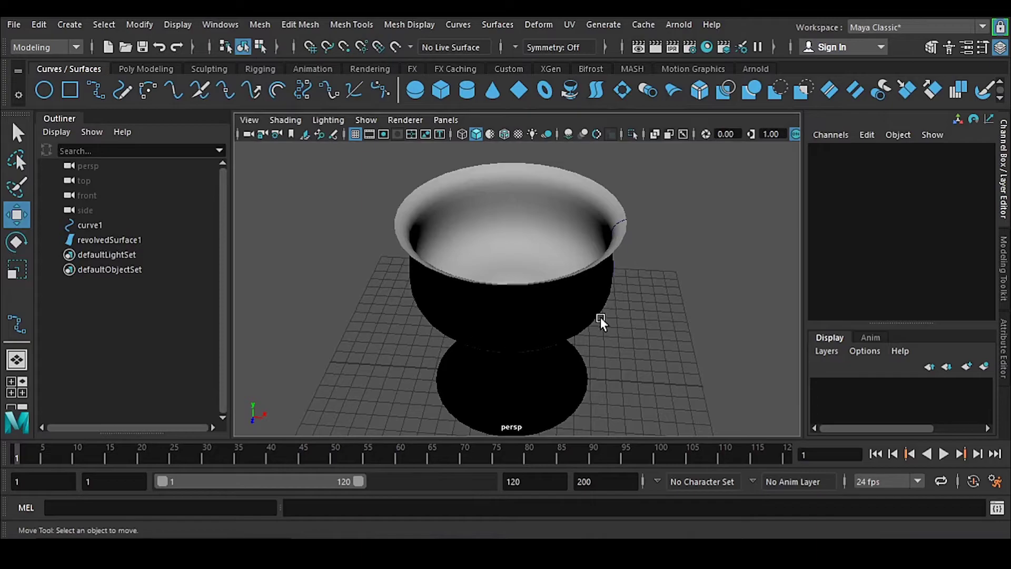
pyautogui.keyDown('alt'); pyautogui.moveTo(600, 317); pyautogui.dragTo(558, 253); pyautogui.keyUp('alt')
pyautogui.click(94, 225)
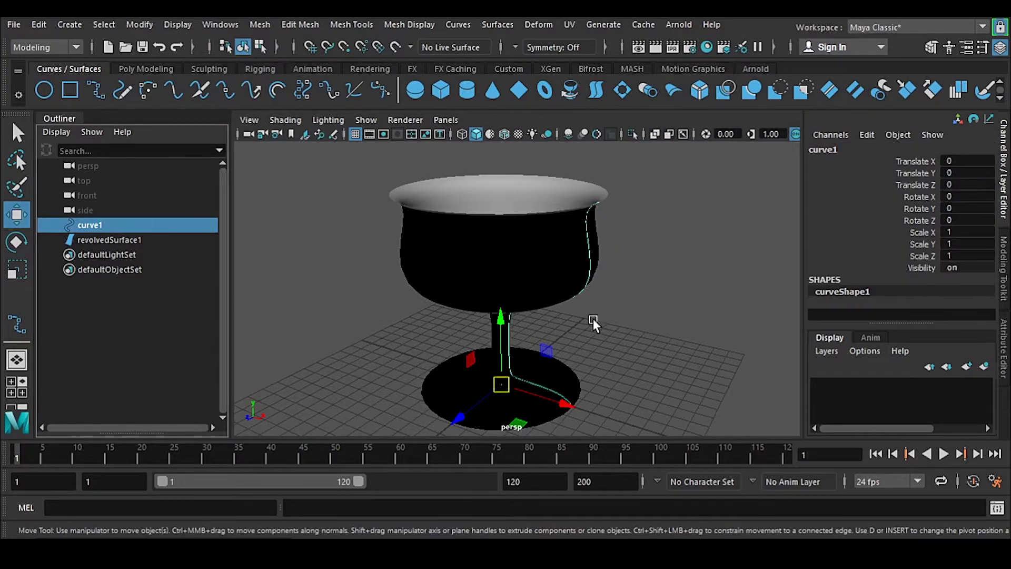
pyautogui.keyDown('alt'); pyautogui.moveTo(593, 318); pyautogui.dragTo(643, 305); pyautogui.keyUp('alt')
pyautogui.keyDown('alt'); pyautogui.moveTo(605, 339); pyautogui.dragTo(544, 337, button='middle'); pyautogui.keyUp('alt')
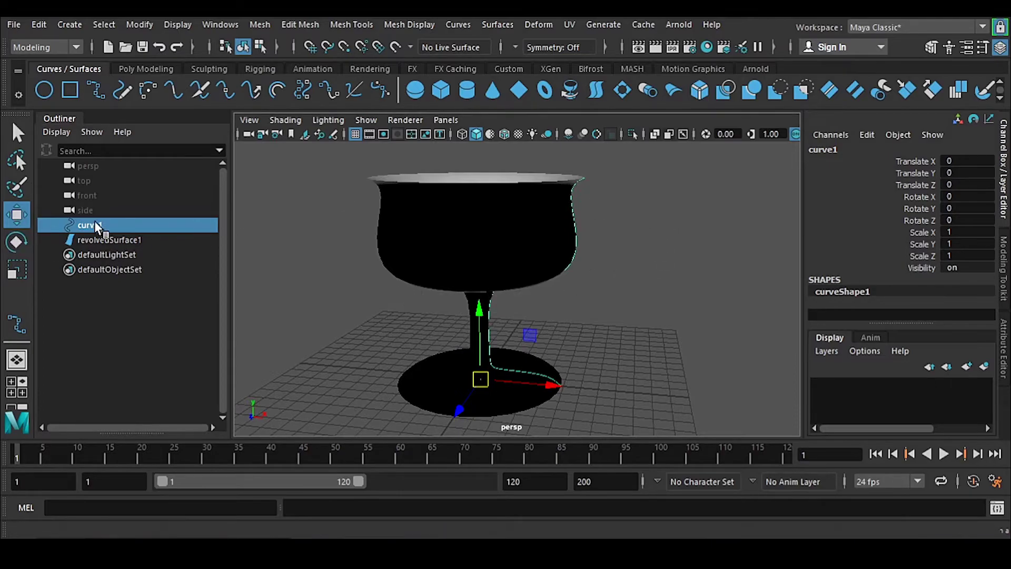
pyautogui.moveTo(697, 190); pyautogui.dragTo(616, 188, button='right')
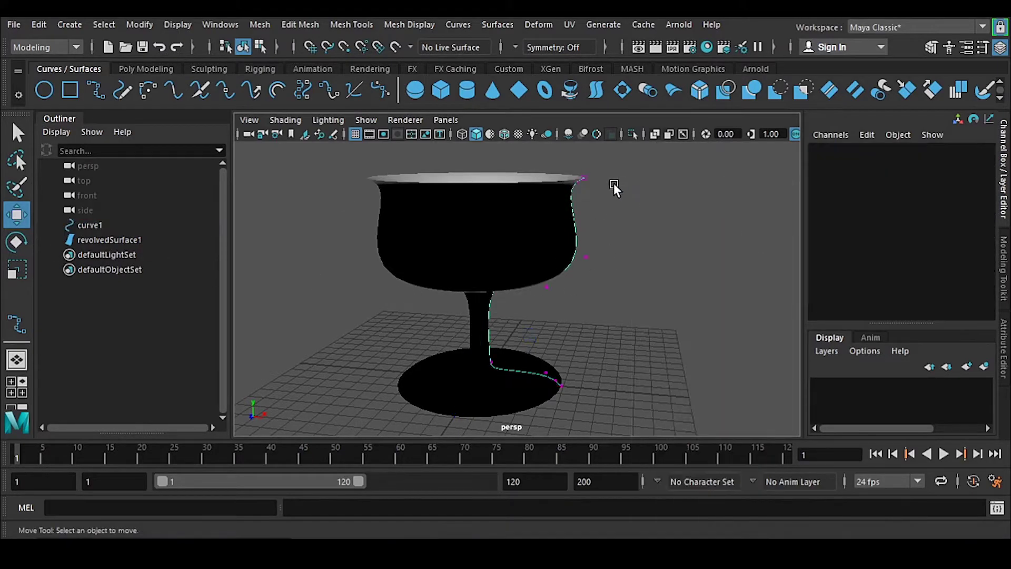
pyautogui.moveTo(568, 162); pyautogui.dragTo(590, 182)
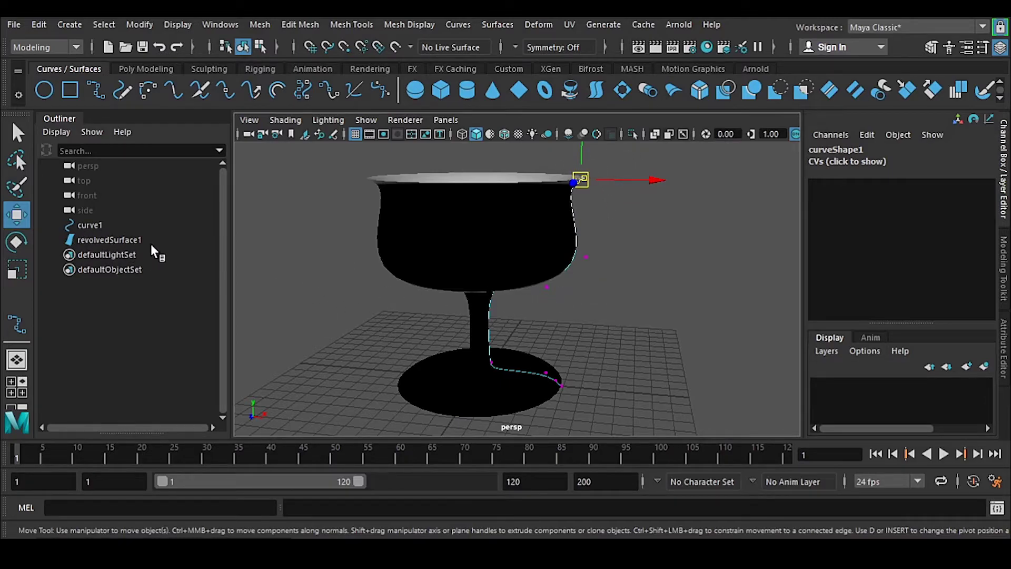
# Step: Test-move the top and bowl control vertices, undoing each move with Ctrl+Z
pyautogui.keyDown('alt'); pyautogui.moveTo(535, 320); pyautogui.dragTo(608, 239); pyautogui.keyUp('alt')
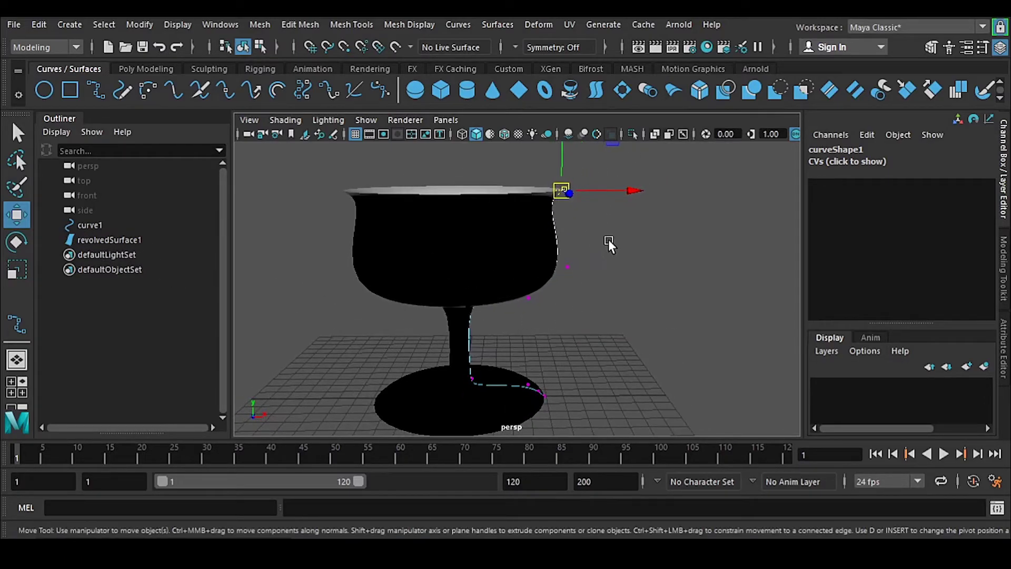
pyautogui.moveTo(627, 190)
pyautogui.mouseDown()
pyautogui.moveTo(658, 194)
pyautogui.moveTo(590, 189)
pyautogui.moveTo(639, 200)
pyautogui.mouseUp()
pyautogui.hotkey('ctrl', 'z')
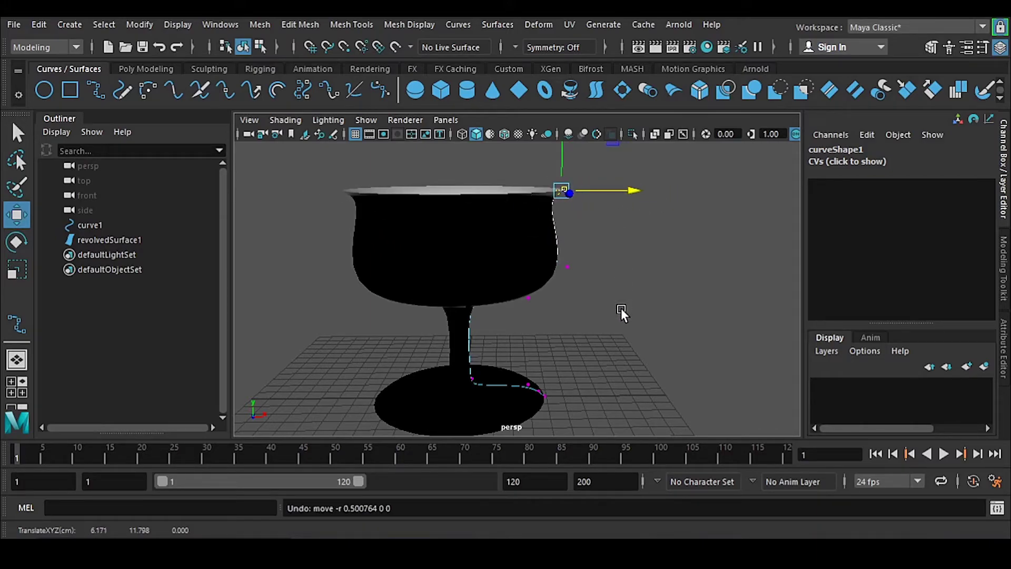
pyautogui.keyDown('alt'); pyautogui.moveTo(621, 308); pyautogui.dragTo(539, 253); pyautogui.keyUp('alt')
pyautogui.moveTo(596, 280)
pyautogui.mouseDown()
pyautogui.moveTo(632, 283)
pyautogui.moveTo(545, 276)
pyautogui.moveTo(598, 280)
pyautogui.mouseUp()
pyautogui.hotkey('ctrl', 'z')
pyautogui.keyDown('alt'); pyautogui.moveTo(541, 353); pyautogui.dragTo(513, 278); pyautogui.keyUp('alt')
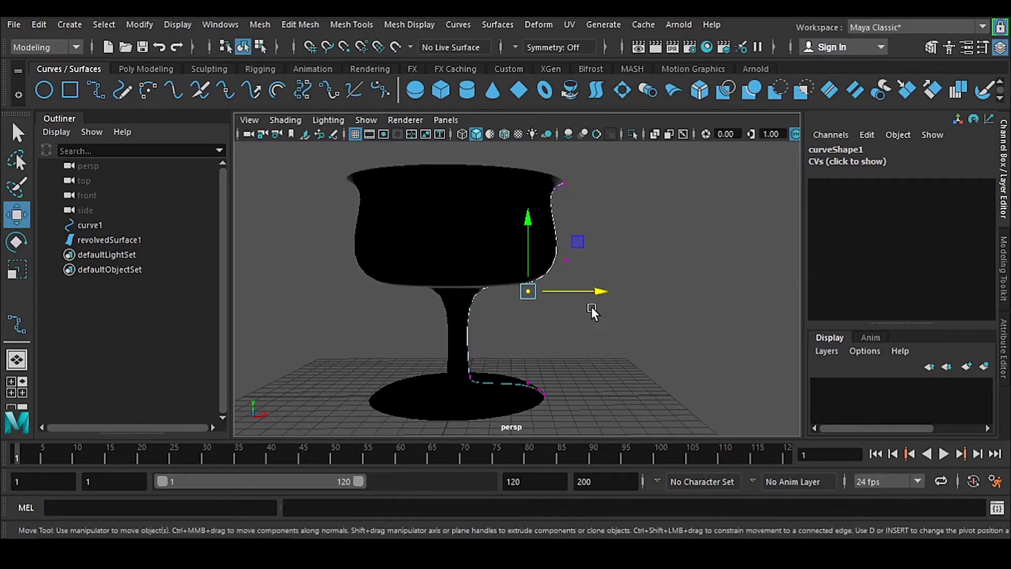
pyautogui.moveTo(583, 242); pyautogui.dragTo(570, 217)
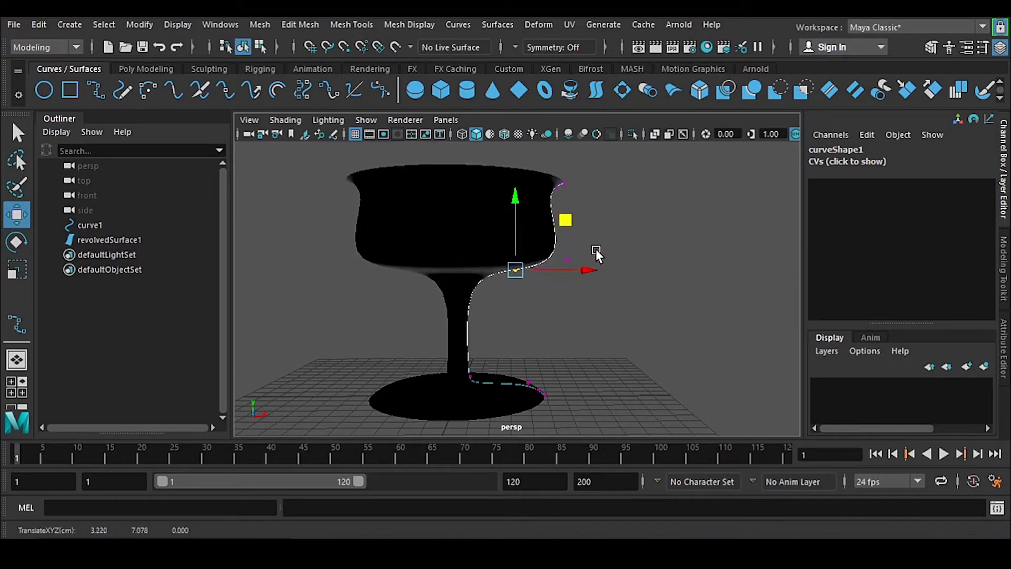
pyautogui.hotkey('ctrl', 'z')
# Step: Select the lip control vertex, slide it sideways, and undo the move
pyautogui.keyDown('alt'); pyautogui.moveTo(592, 349); pyautogui.dragTo(567, 354); pyautogui.keyUp('alt')
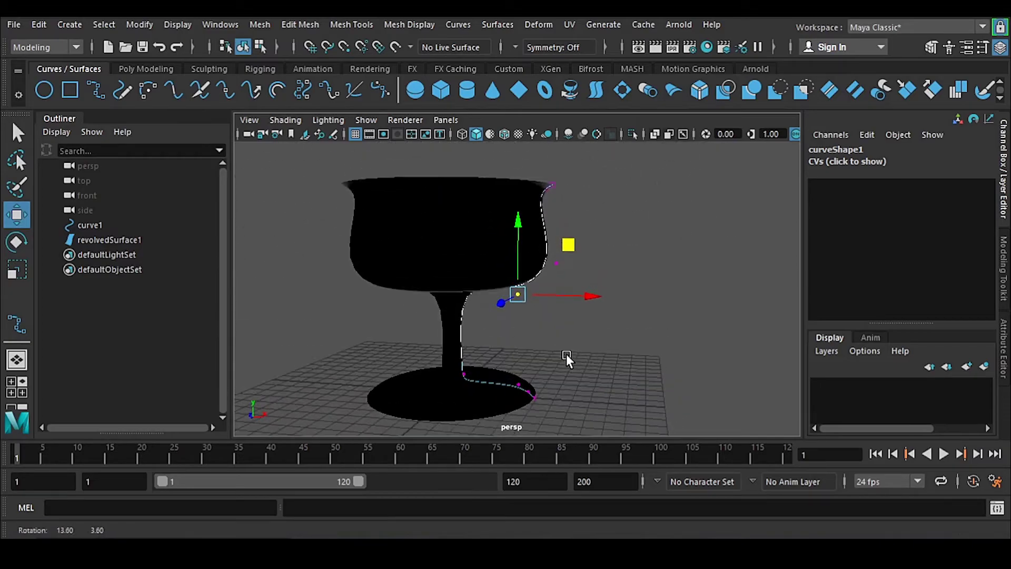
pyautogui.click(550, 186)
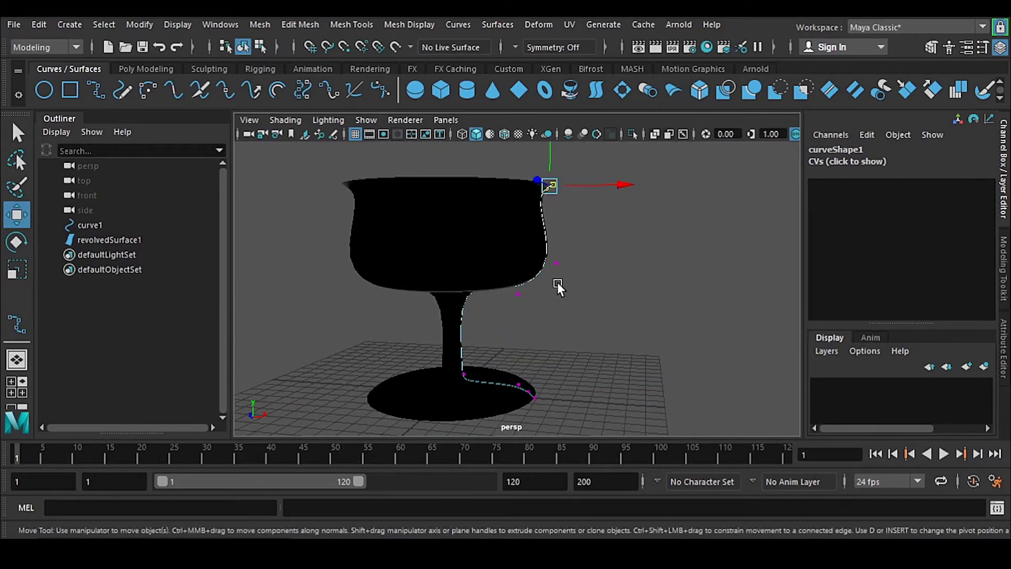
pyautogui.keyDown('alt'); pyautogui.moveTo(517, 384); pyautogui.dragTo(456, 261); pyautogui.keyUp('alt')
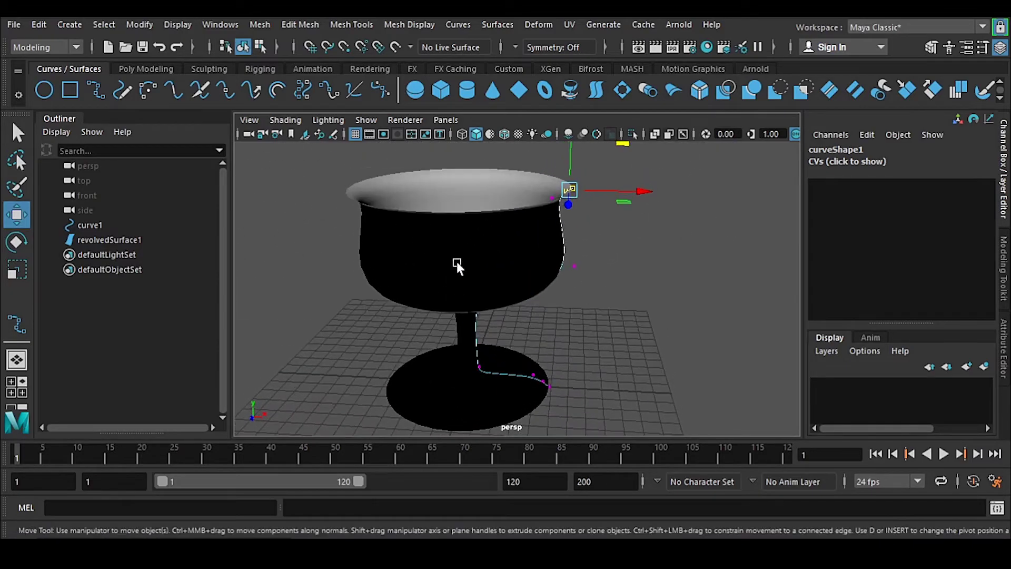
pyautogui.keyDown('alt'); pyautogui.moveTo(558, 259); pyautogui.dragTo(647, 244); pyautogui.keyUp('alt')
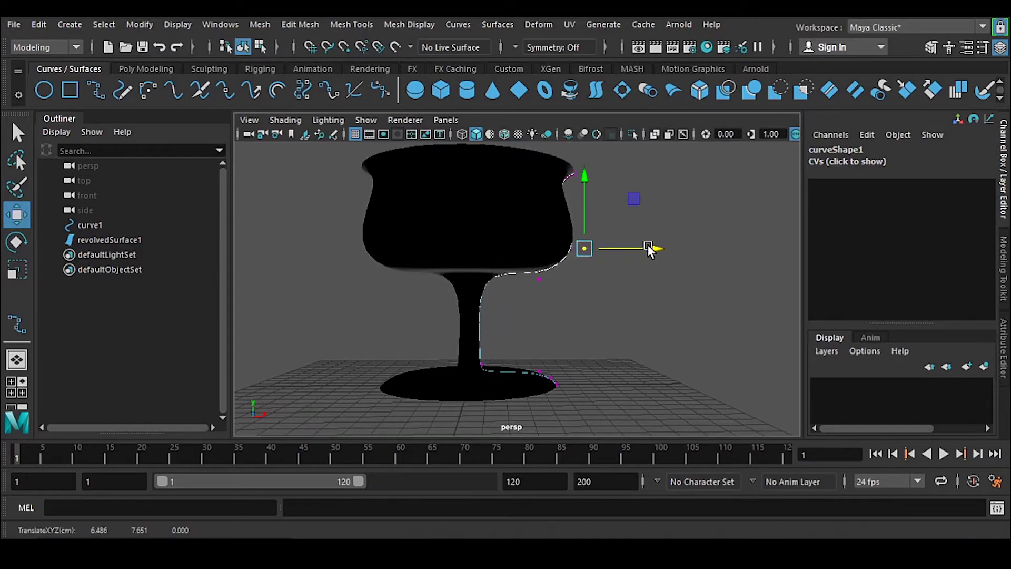
pyautogui.hotkey('ctrl', 'z')
pyautogui.keyDown('alt'); pyautogui.moveTo(561, 287); pyautogui.dragTo(540, 294); pyautogui.keyUp('alt')
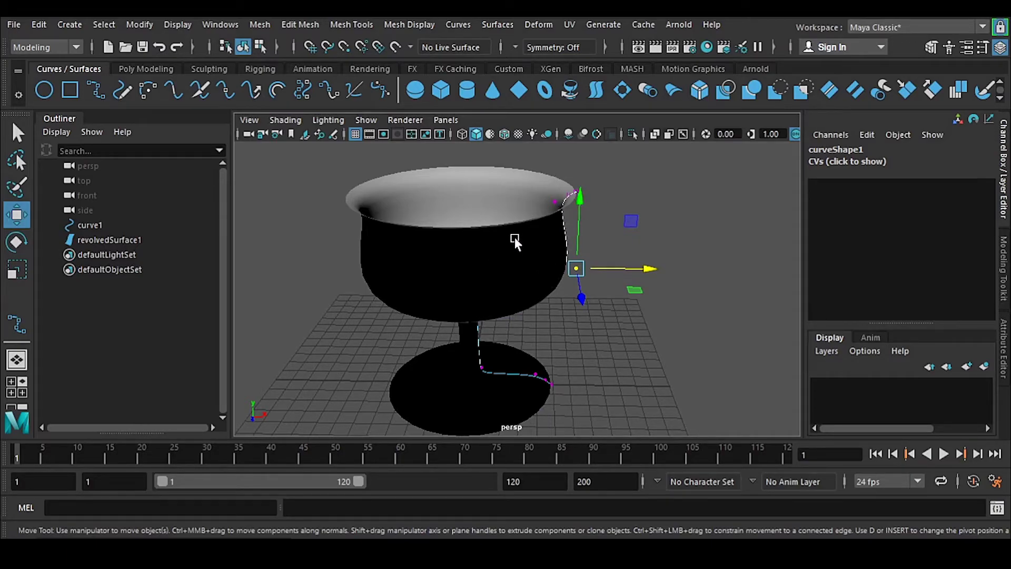
# Step: Clear the CV selection and frame the goblet in the front orthographic view
pyautogui.click(524, 323)
pyautogui.keyDown('alt'); pyautogui.moveTo(524, 324); pyautogui.dragTo(566, 314); pyautogui.keyUp('alt')
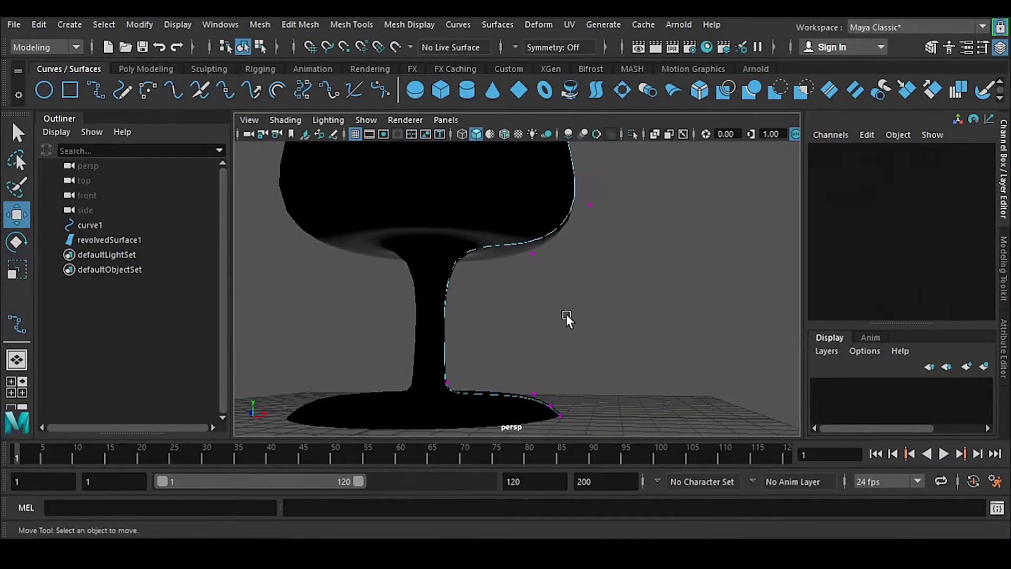
pyautogui.press('space')
pyautogui.keyDown('alt'); pyautogui.moveTo(567, 310); pyautogui.dragTo(525, 195, button='right'); pyautogui.keyUp('alt')
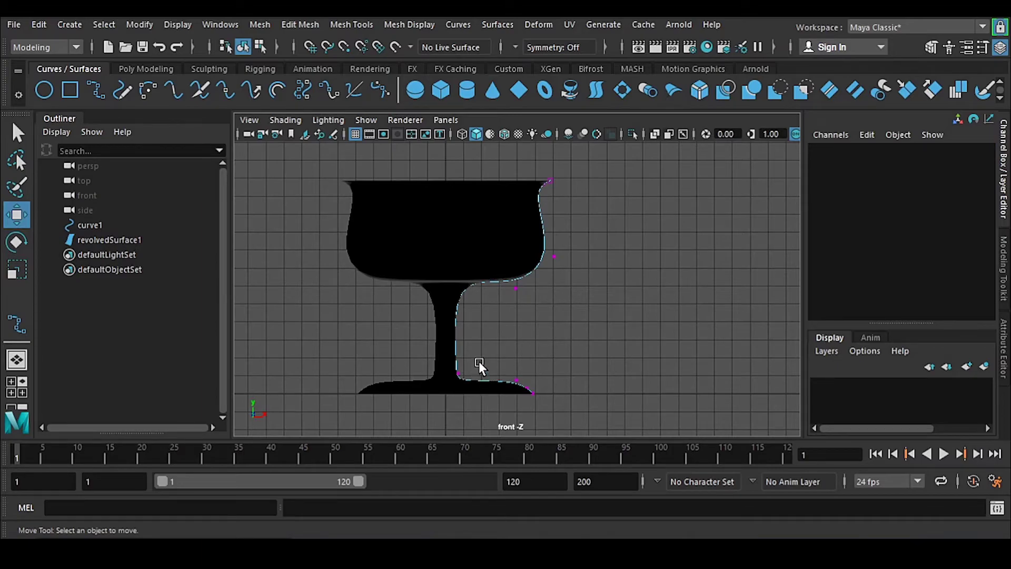
# Step: Shift-select curve1 and revolvedSurface1 in the Outliner, group them with Ctrl+G, and select group1
pyautogui.moveTo(558, 337); pyautogui.dragTo(617, 256)
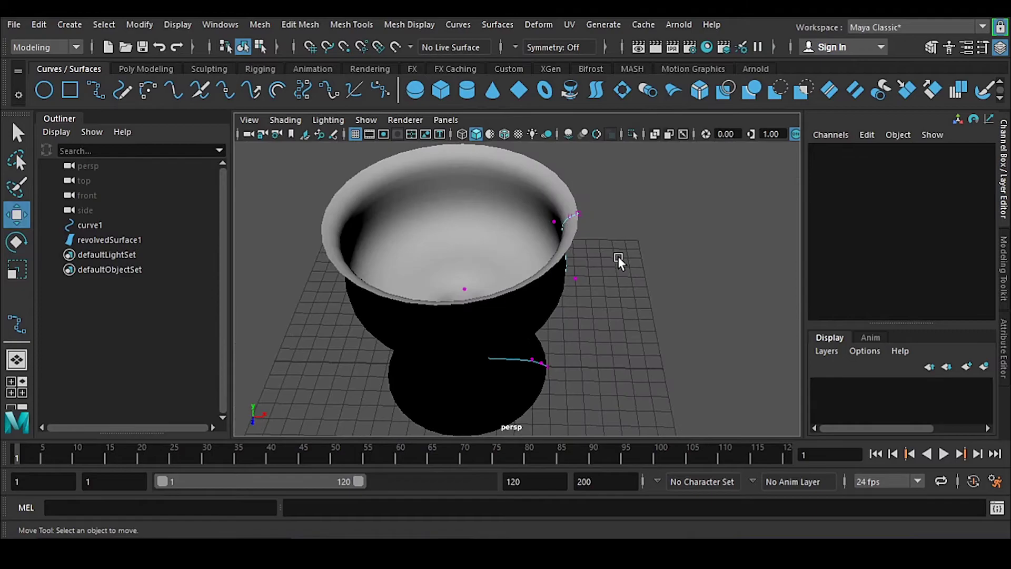
pyautogui.keyDown('alt'); pyautogui.moveTo(636, 323); pyautogui.dragTo(541, 314); pyautogui.keyUp('alt')
pyautogui.moveTo(524, 175); pyautogui.dragTo(597, 154, button='right')
pyautogui.click(585, 202)
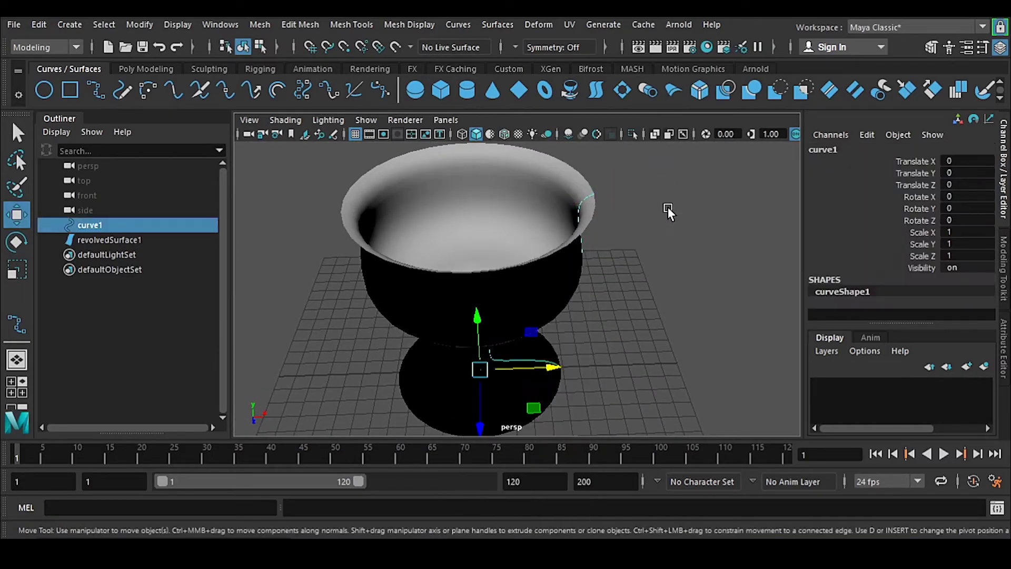
pyautogui.click(668, 206)
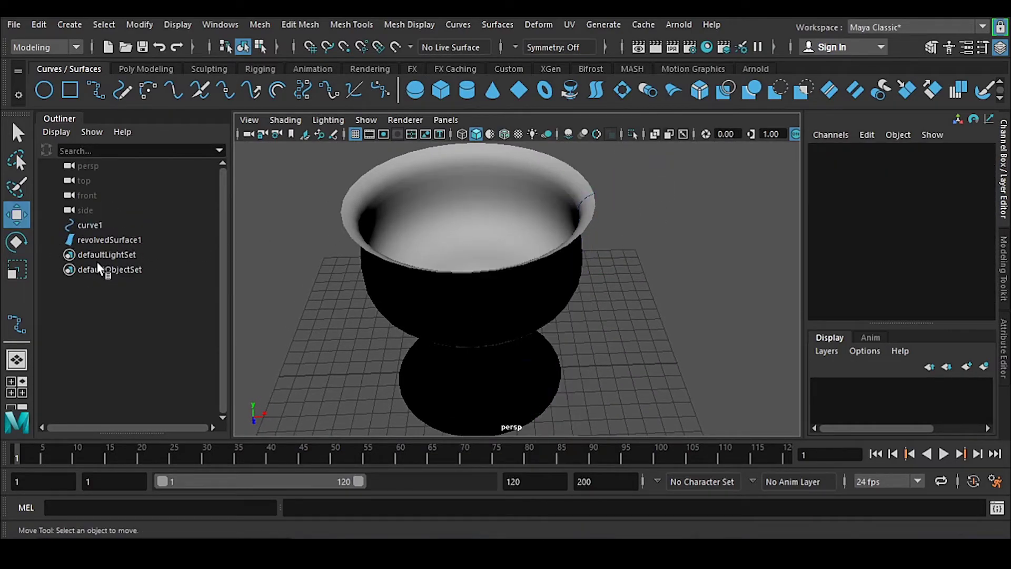
pyautogui.moveTo(99, 223); pyautogui.dragTo(99, 236)
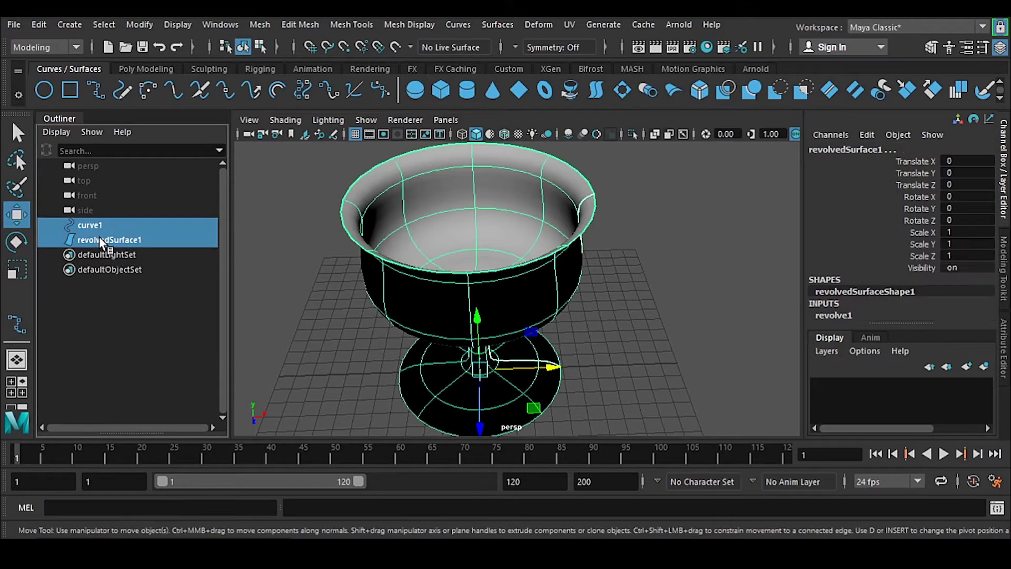
pyautogui.hotkey('ctrl', 'g')
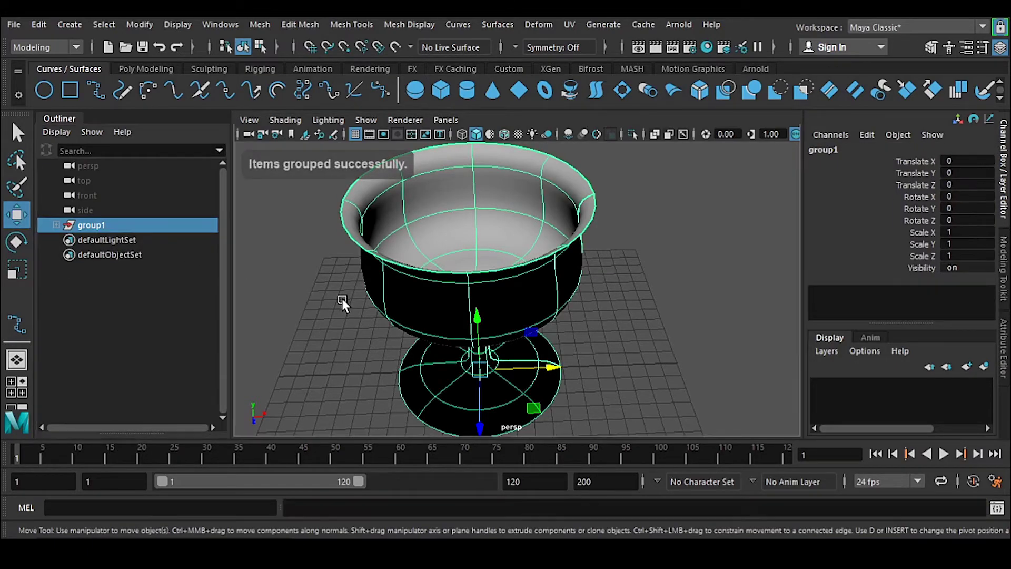
pyautogui.click(342, 298)
pyautogui.click(105, 224)
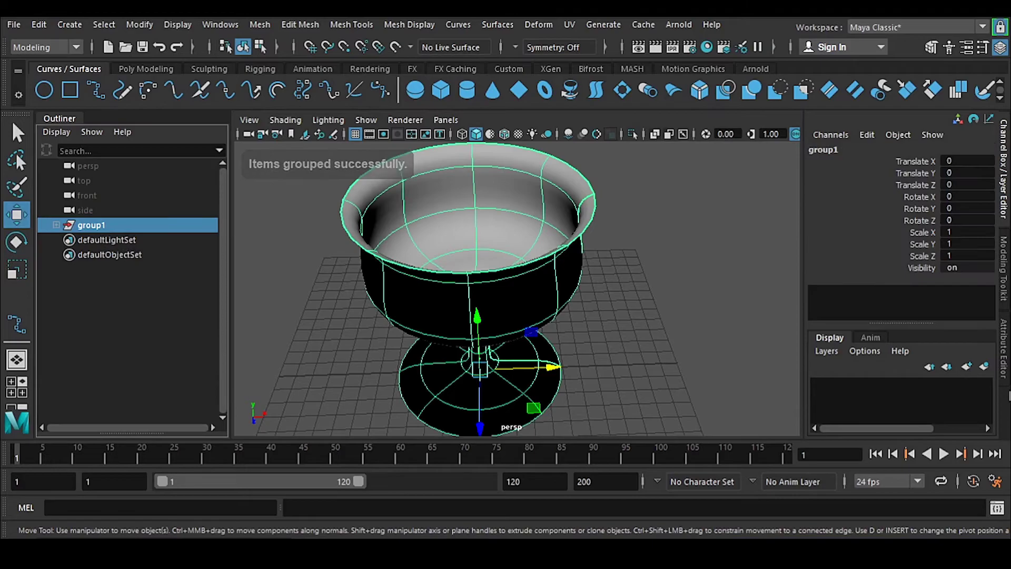
# Step: Assign group1 to a new display layer, layer1, and toggle its visibility off and on
pyautogui.click(983, 367)
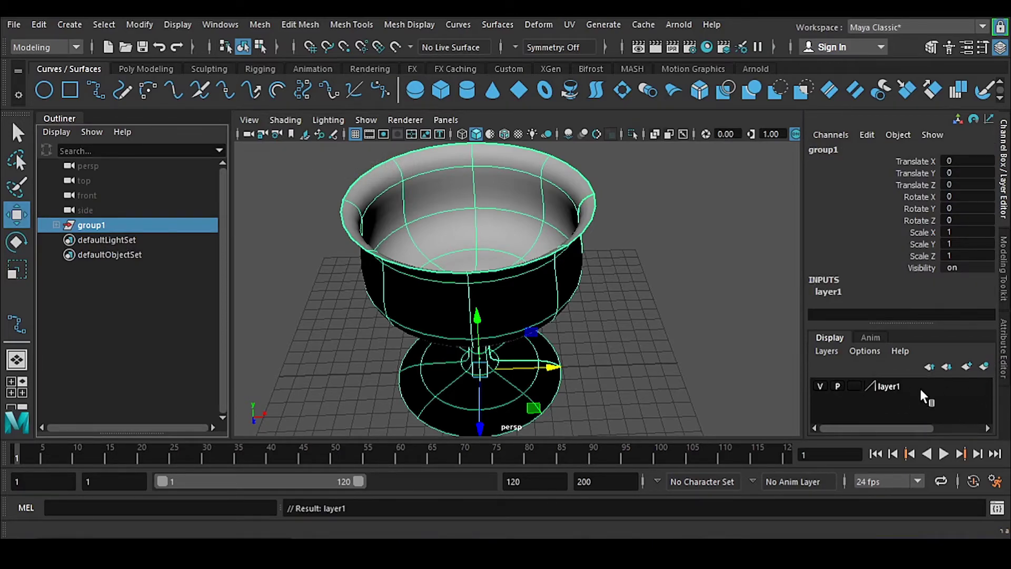
pyautogui.click(819, 386)
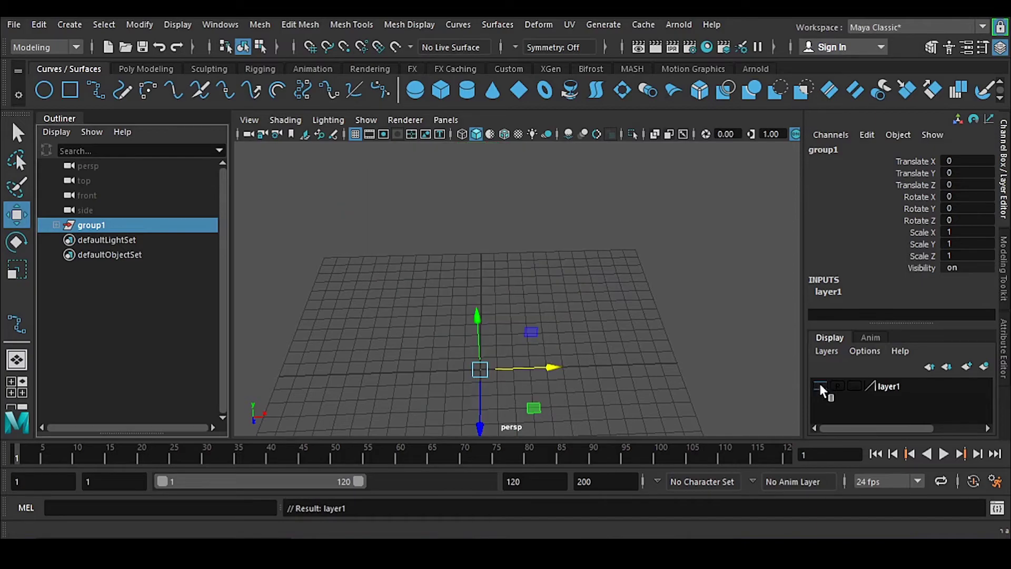
pyautogui.click(819, 385)
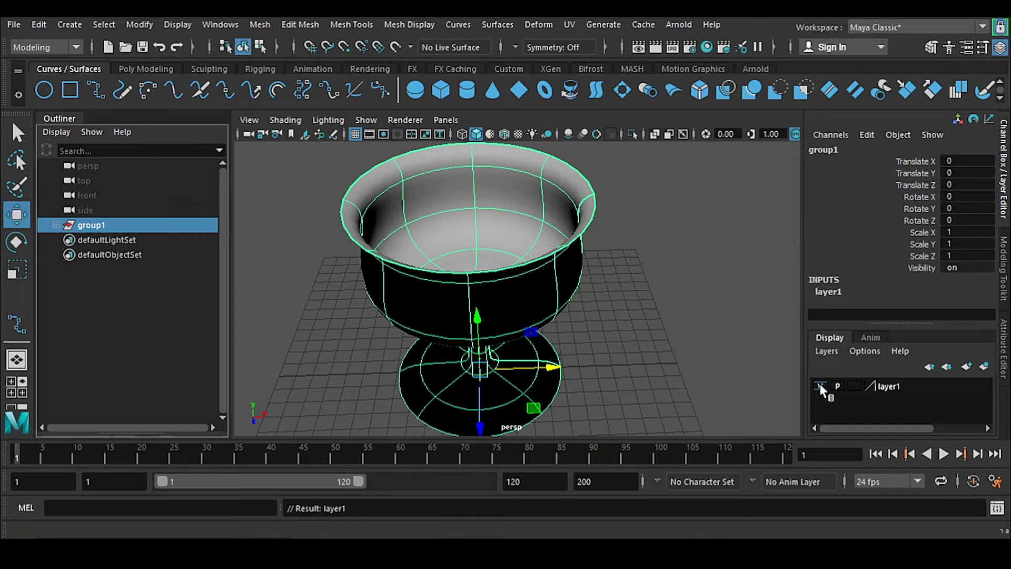
pyautogui.click(819, 386)
pyautogui.click(819, 386)
# Step: Toggle layer1's visibility a few more times, leaving it on, then reselect group1
pyautogui.click(819, 386)
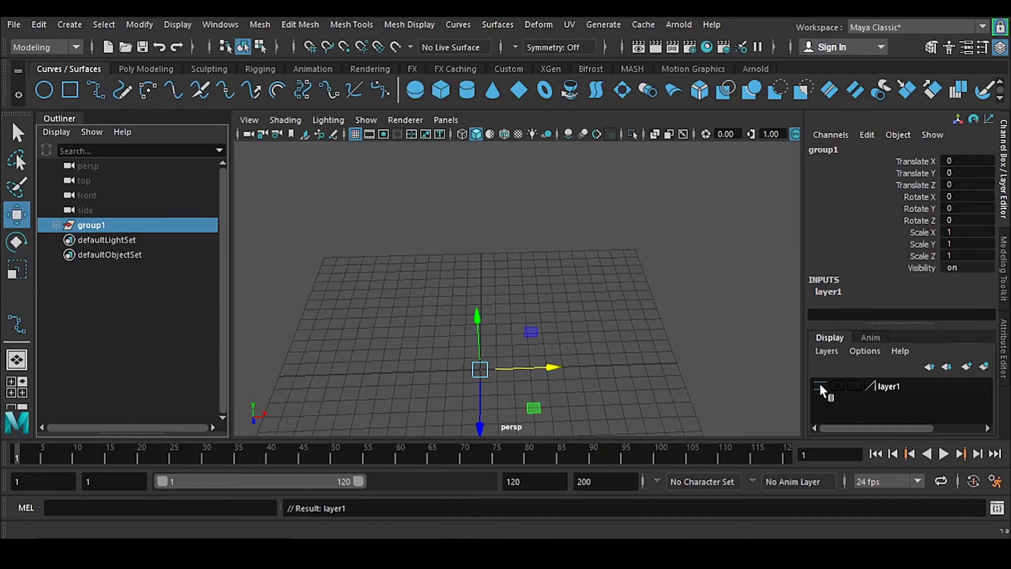
pyautogui.click(819, 385)
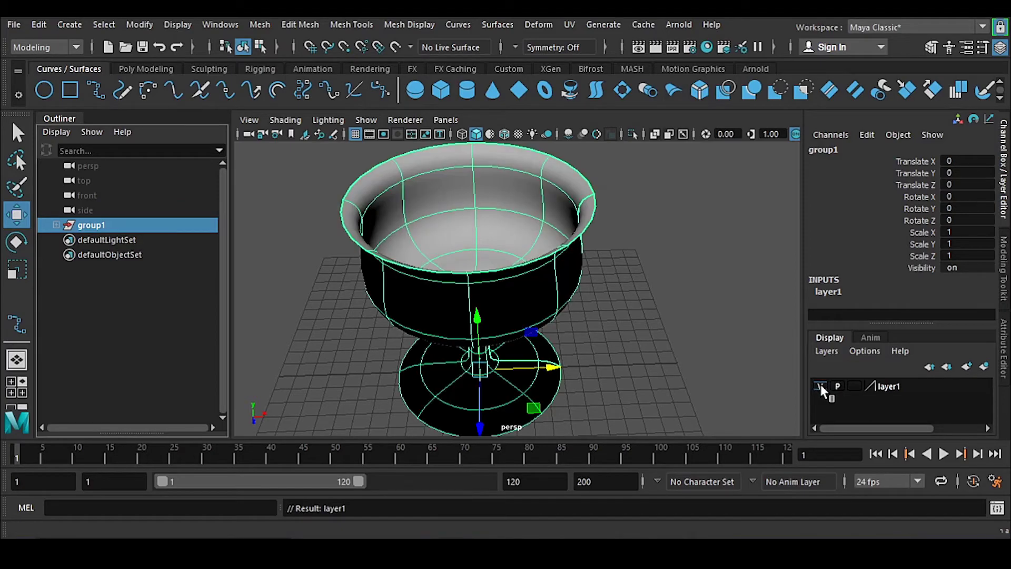
pyautogui.click(819, 386)
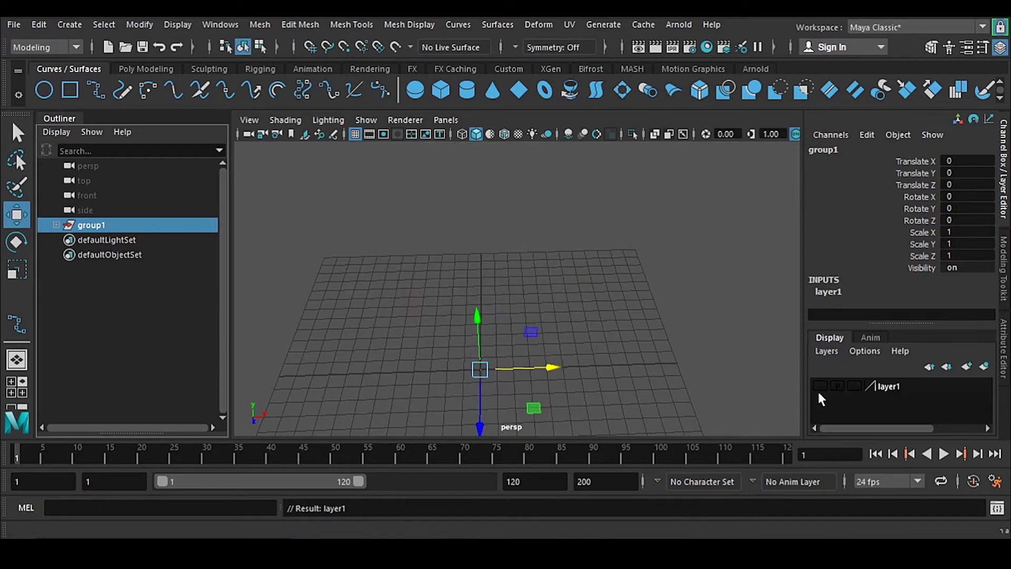
pyautogui.click(820, 386)
pyautogui.click(309, 287)
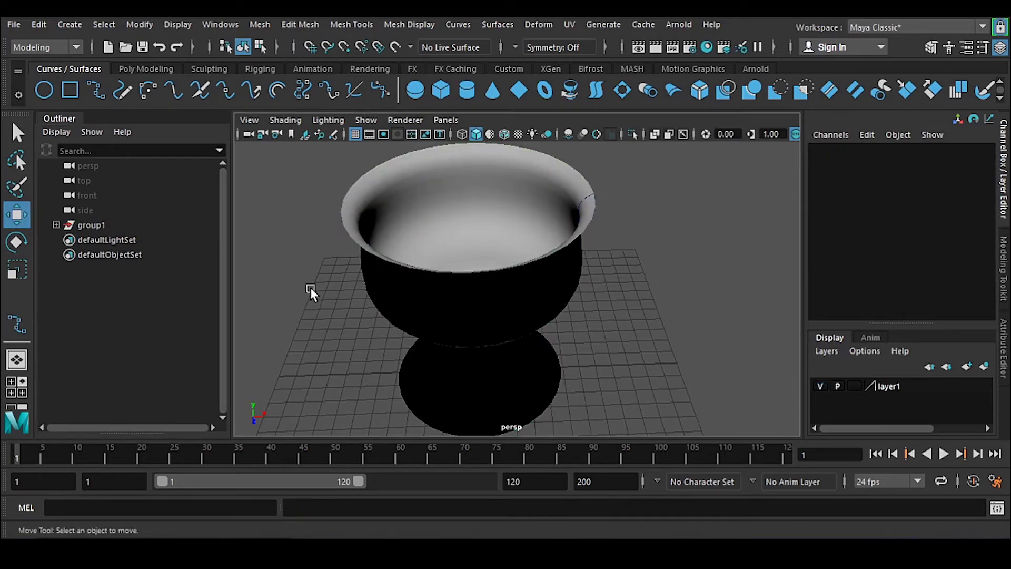
pyautogui.click(105, 224)
# Step: Hide group1 with H, then unhide it with Display > Show > All
pyautogui.press('h')
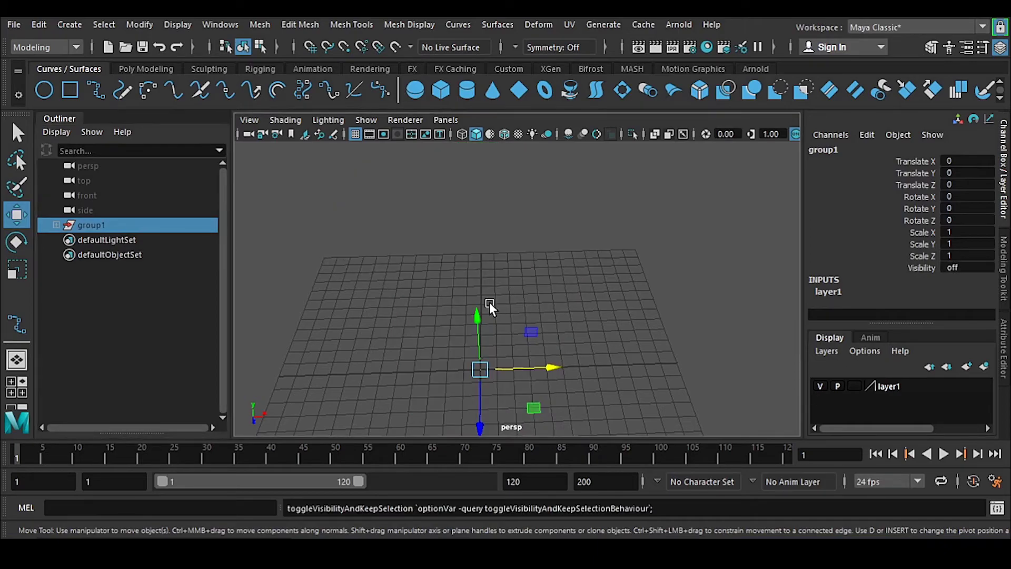
pyautogui.click(221, 23)
pyautogui.moveTo(177, 24)
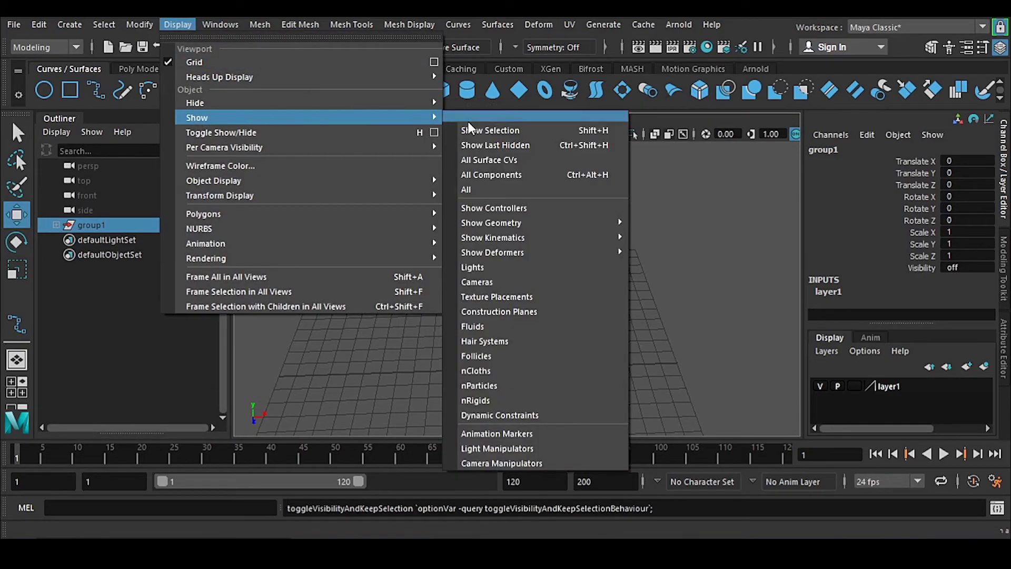
pyautogui.click(484, 183)
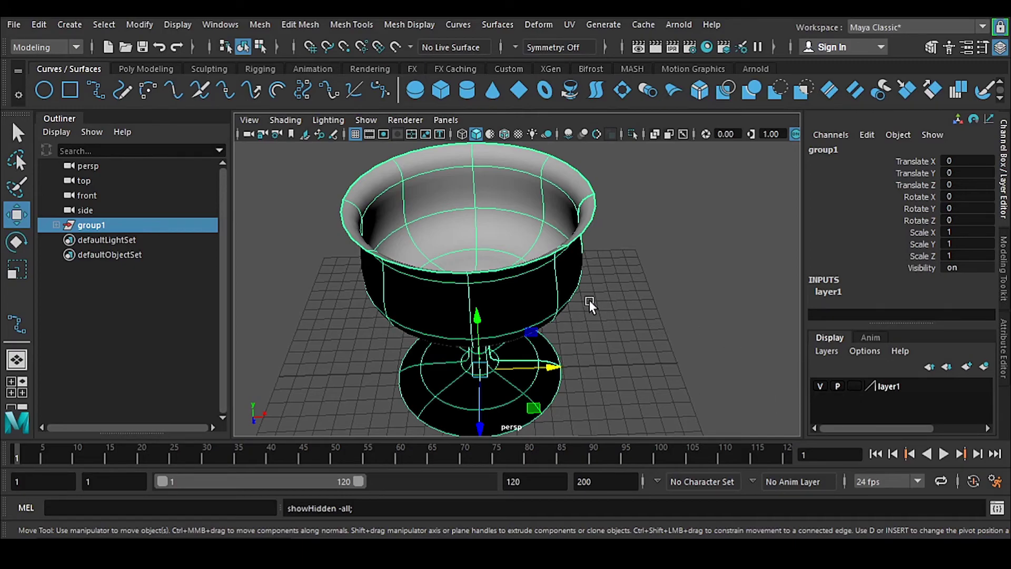
# Step: Hide layer1 and deselect, then confirm Show All leaves the goblet hidden
pyautogui.click(819, 386)
pyautogui.click(629, 257)
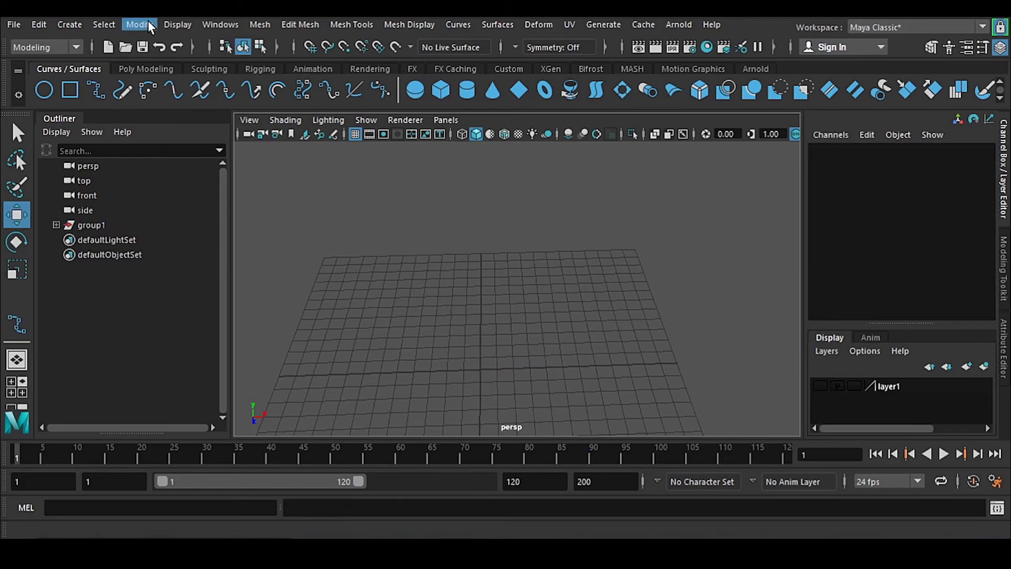
pyautogui.click(173, 23)
pyautogui.moveTo(255, 118)
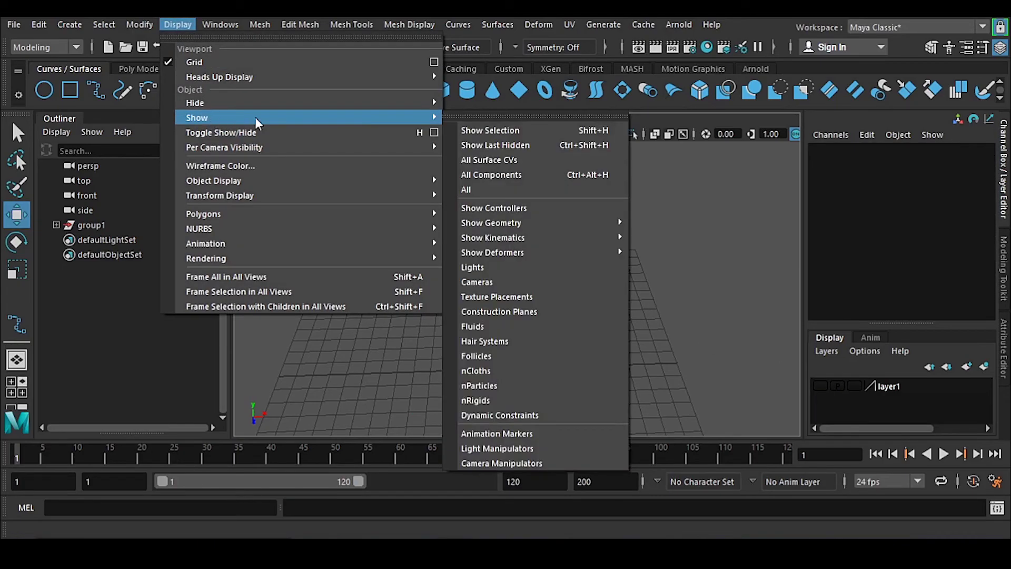
pyautogui.click(474, 169)
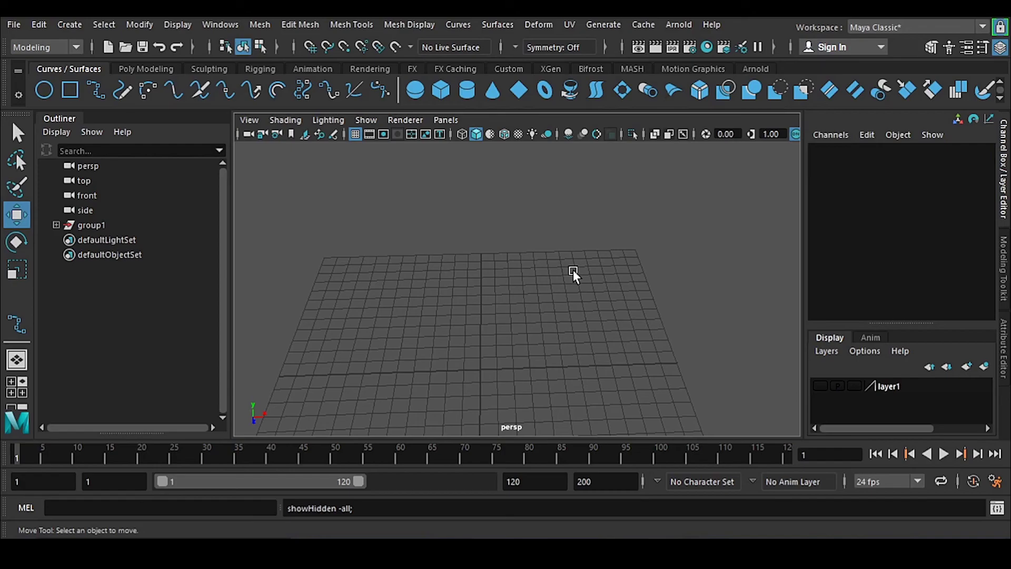
# Step: Turn layer1's visibility back on, select the goblet surface, and orbit around it
pyautogui.click(494, 259)
pyautogui.click(820, 386)
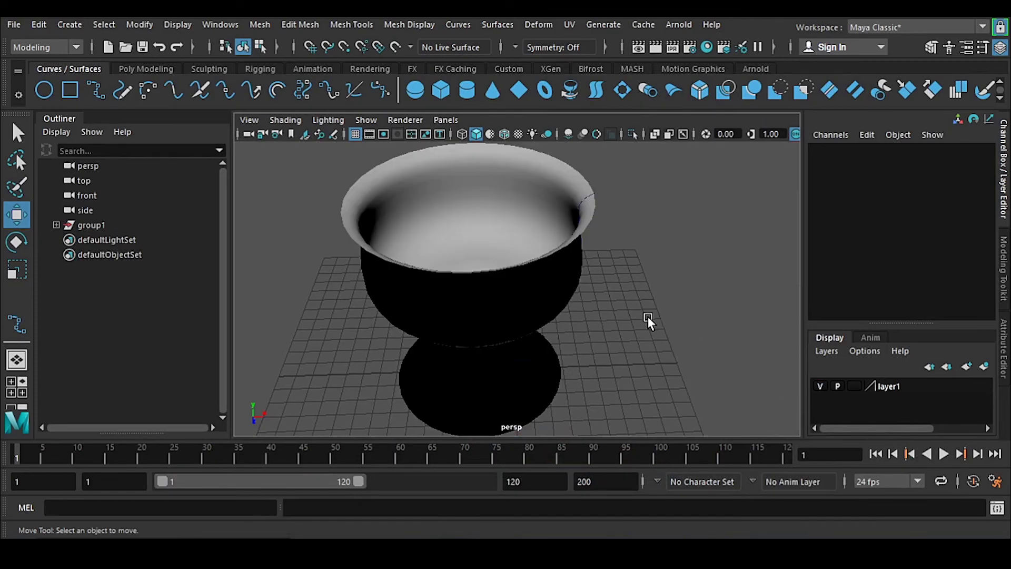
pyautogui.click(492, 214)
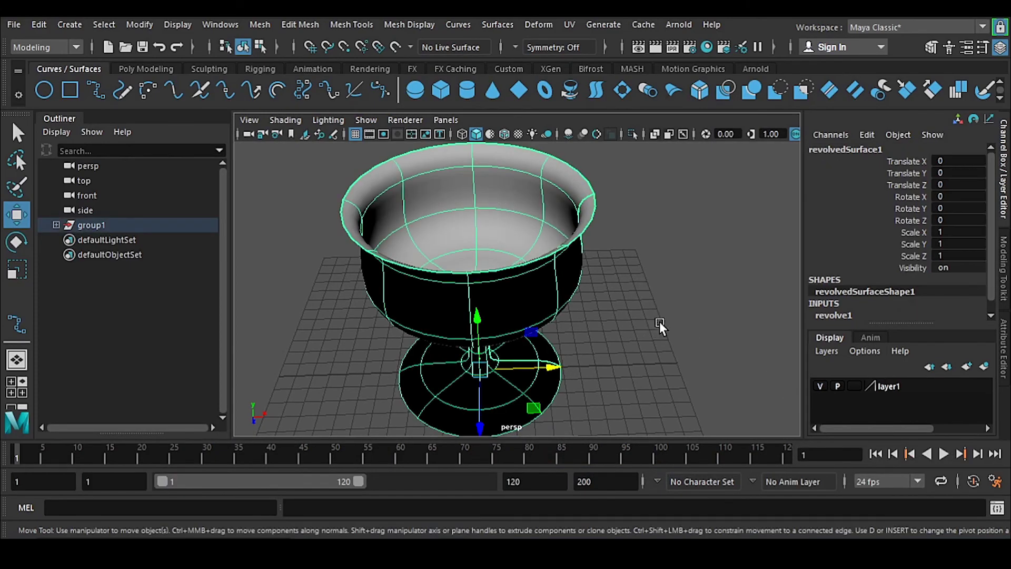
pyautogui.keyDown('alt'); pyautogui.moveTo(659, 321); pyautogui.dragTo(627, 298); pyautogui.keyUp('alt')
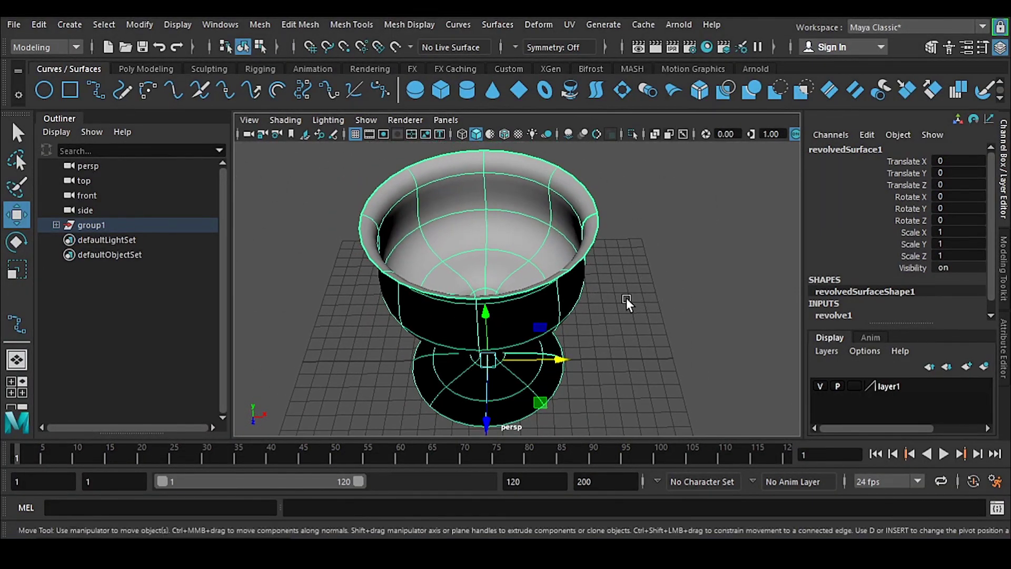